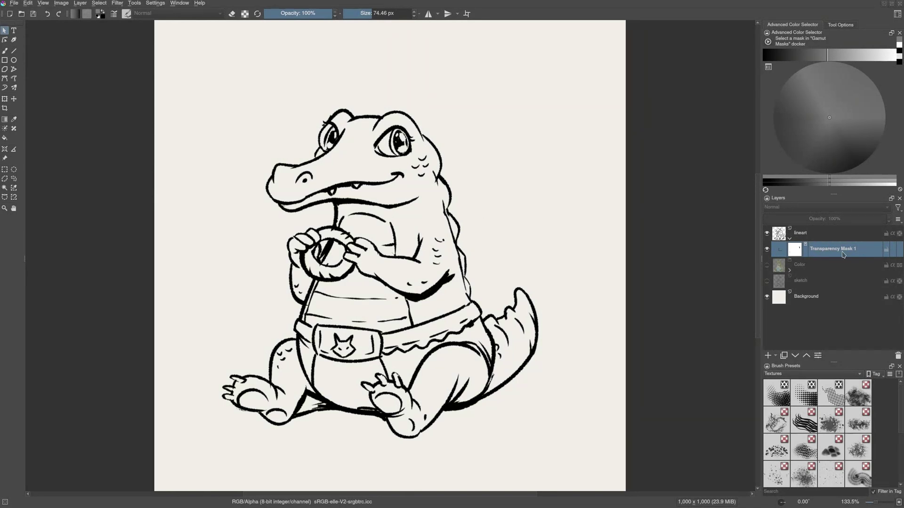
Step: On the transparency mask, hide and restore the torso lineart, then fade the body with darker grey
key("b")
key("d")
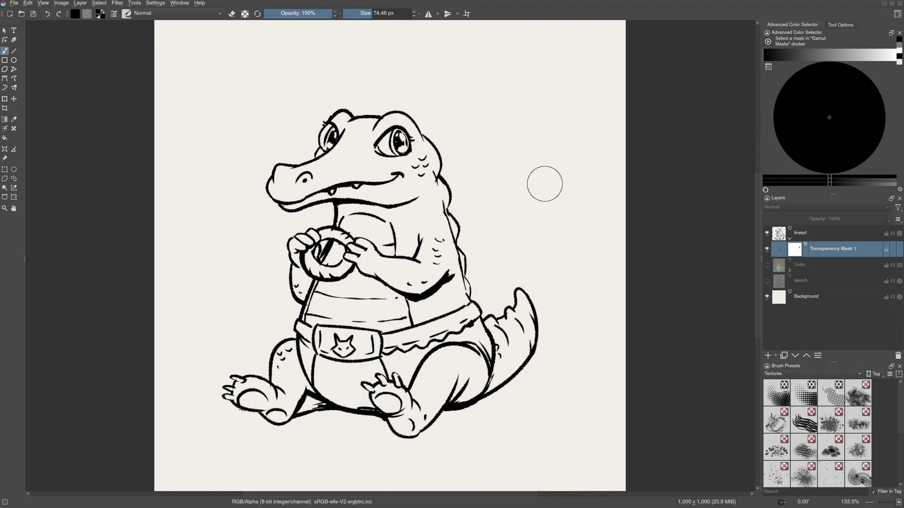
left_click_drag(463, 207, 299, 304)
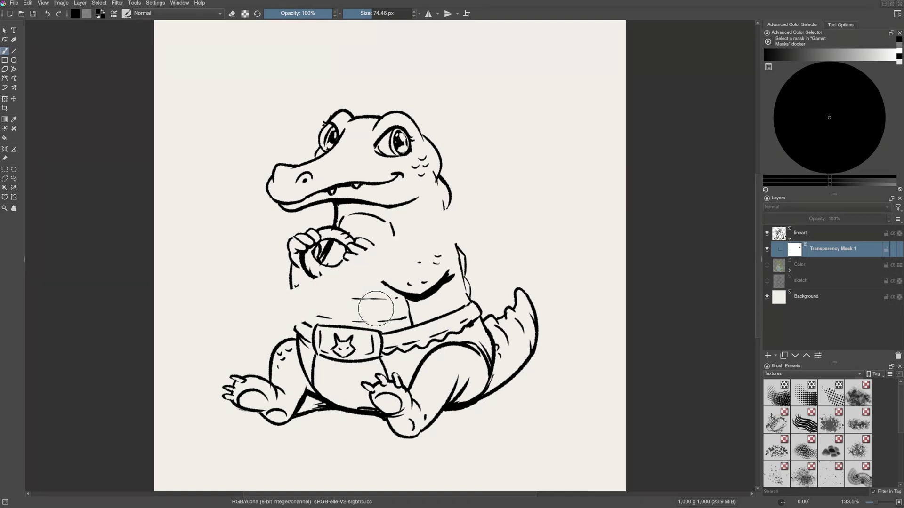
key("x")
mouse_move(454, 226)
left_mouse_down()
mouse_move(439, 248)
mouse_move(283, 318)
mouse_move(274, 278)
left_mouse_up()
left_click_drag(475, 263, 372, 292)
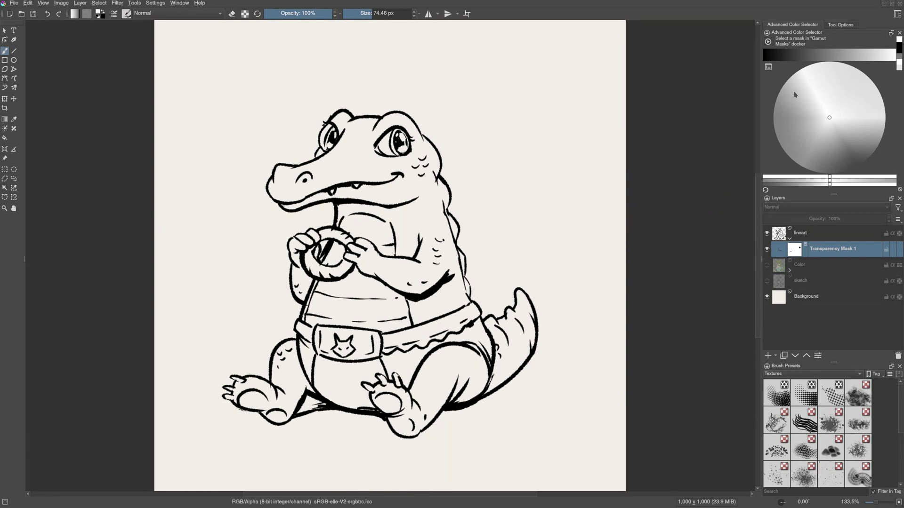
left_click(831, 55)
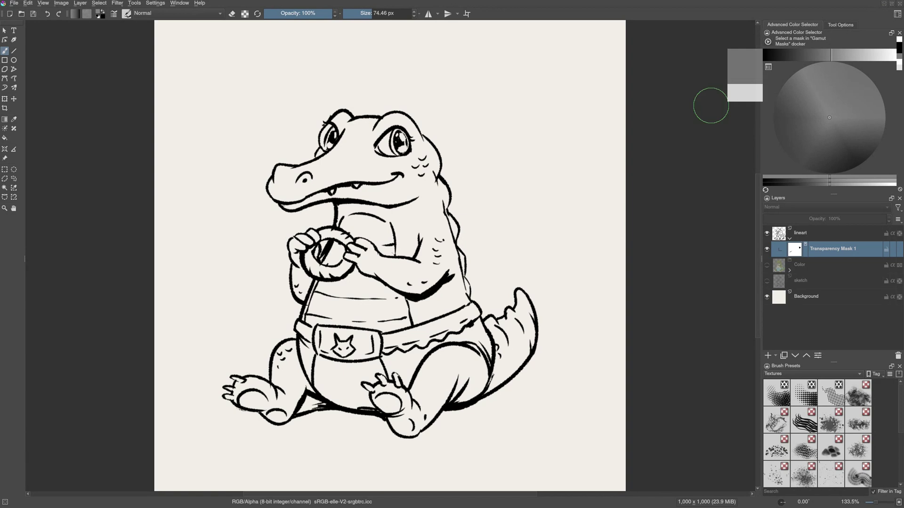
mouse_move(490, 232)
left_mouse_down()
mouse_move(240, 329)
mouse_move(501, 242)
mouse_move(473, 232)
mouse_move(377, 278)
mouse_move(414, 263)
mouse_move(423, 278)
mouse_move(442, 273)
left_mouse_up()
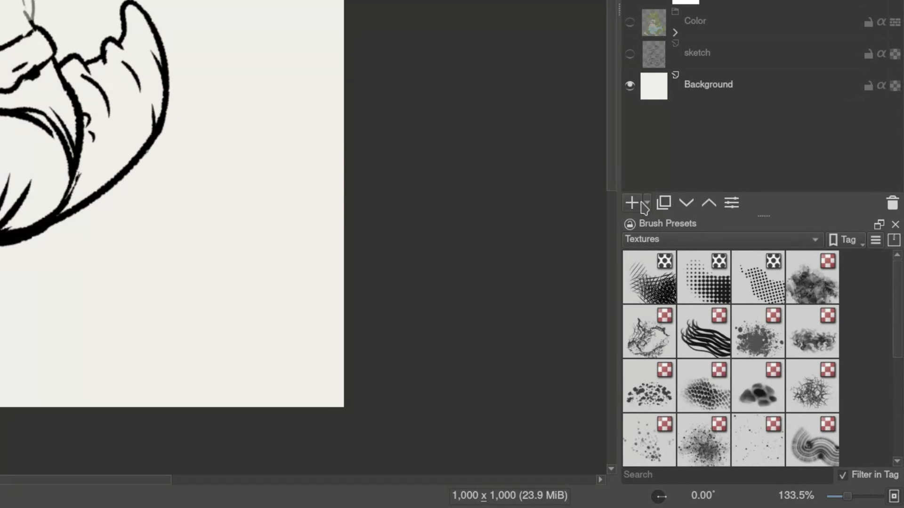
left_click(647, 203)
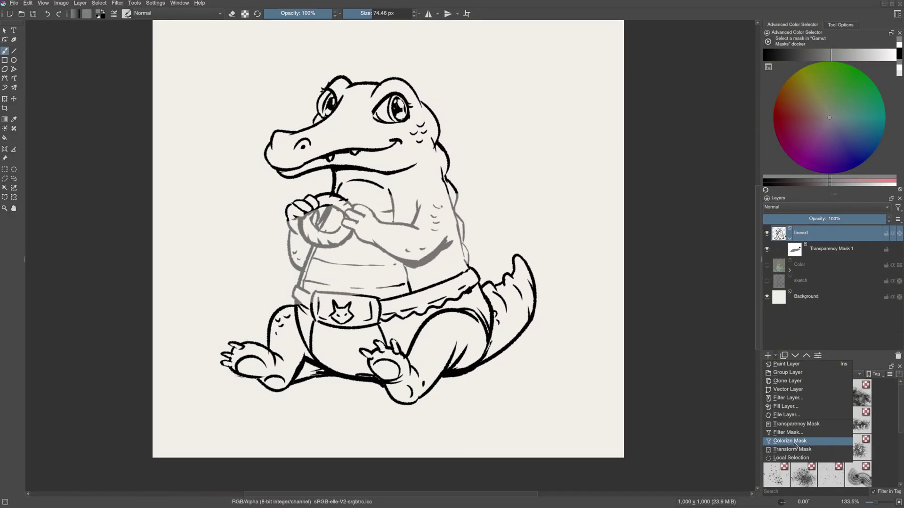
left_click(812, 326)
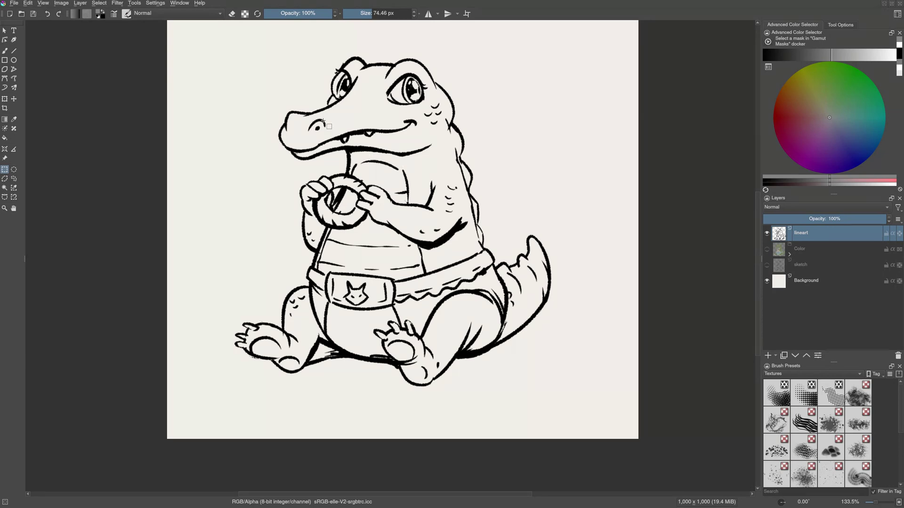
Step: Select a rectangle around the crocodile, add a new paint layer, and test blue brush strokes inside
mouse_move(200, 36)
left_mouse_down()
mouse_move(298, 101)
mouse_move(586, 405)
left_mouse_up()
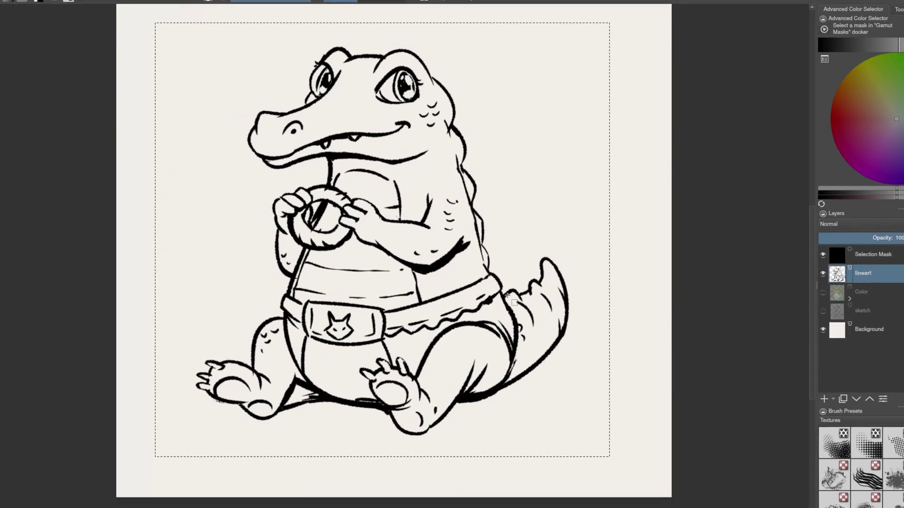
key("Insert")
key("b")
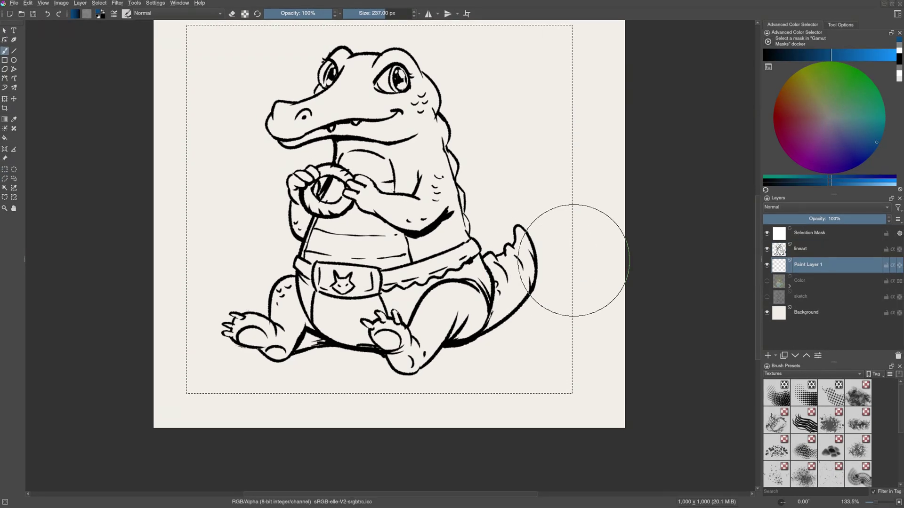
left_click_drag(478, 107, 479, 130)
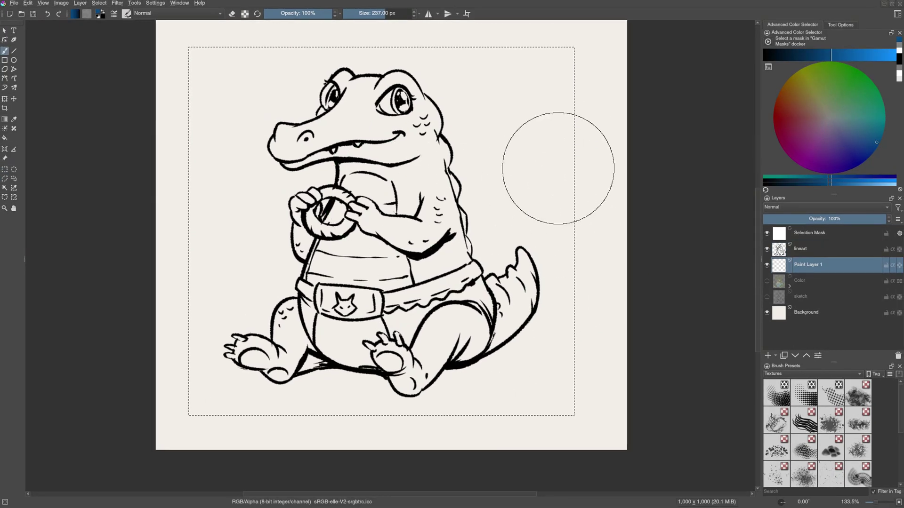
mouse_move(615, 268)
left_mouse_down()
mouse_move(432, 373)
mouse_move(319, 373)
mouse_move(438, 197)
mouse_move(338, 131)
mouse_move(407, 85)
mouse_move(468, 215)
mouse_move(465, 278)
mouse_move(464, 196)
left_mouse_up()
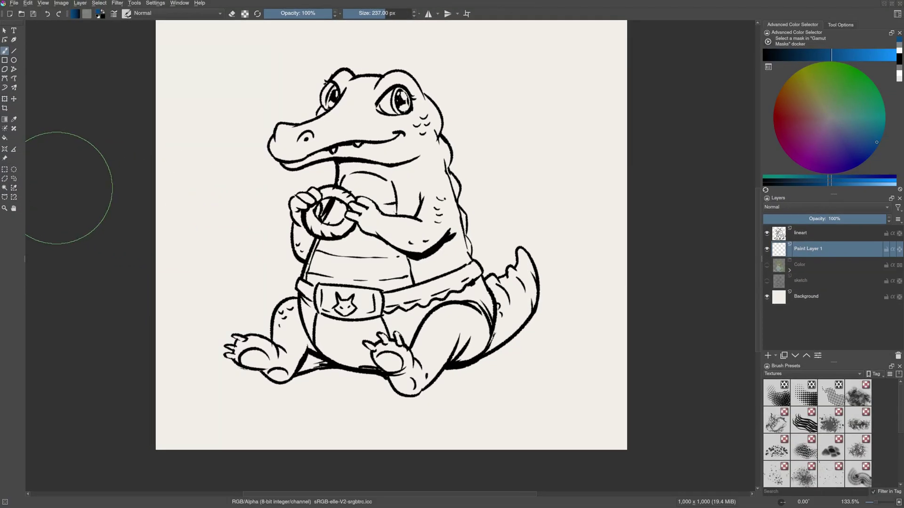
Step: Drag a rectangular selection over the crocodile drawing with the Rectangular Selection tool
left_click(4, 170)
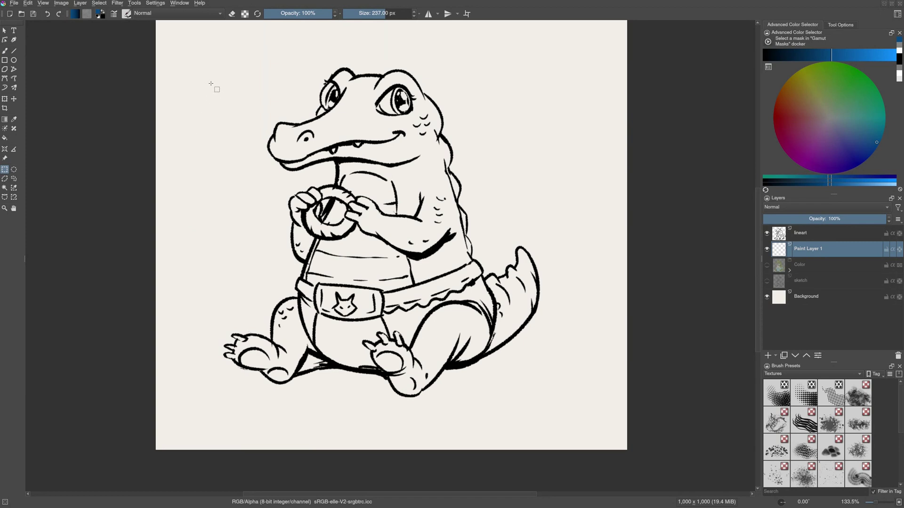
mouse_move(195, 55)
left_mouse_down()
mouse_move(429, 292)
mouse_move(578, 416)
left_mouse_up()
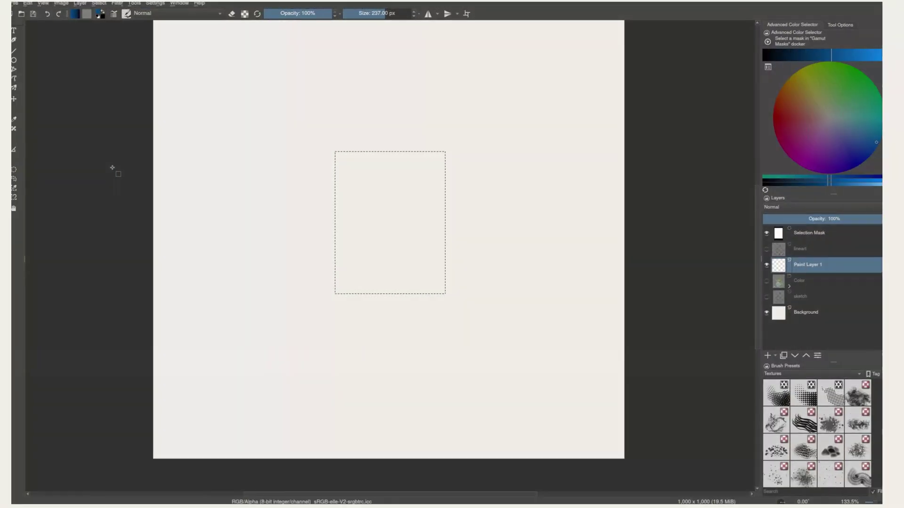
Step: Make Paint Layer 1 active and enter Edit Selection mode on the rectangular selection
left_click(840, 25)
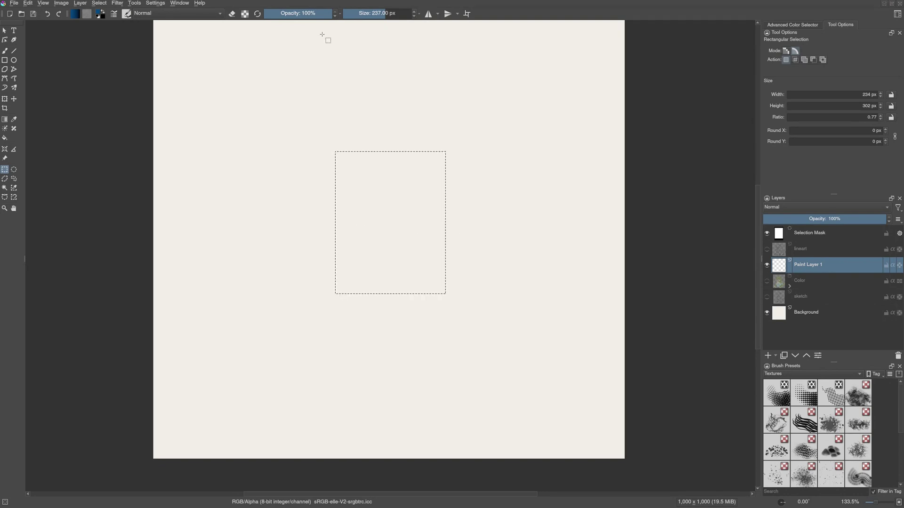
left_click(100, 4)
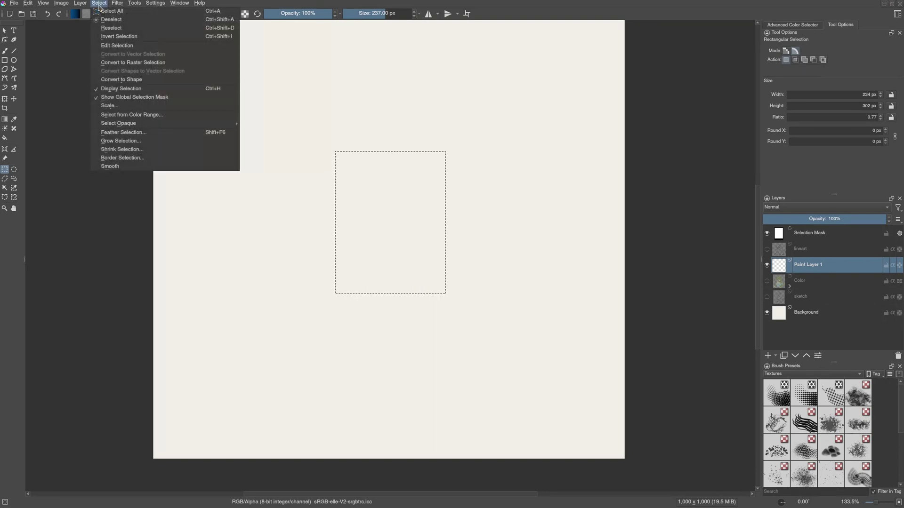
left_click(107, 47)
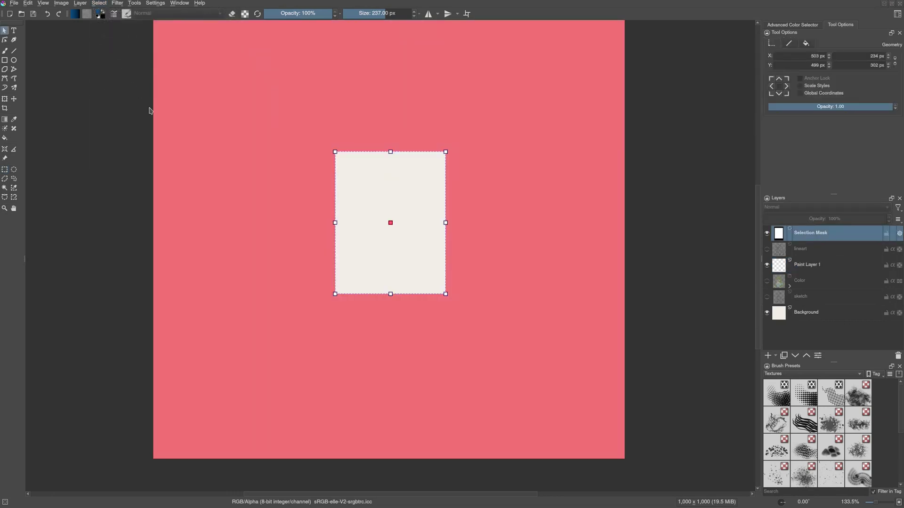
key("ctrl+r")
left_click(782, 265)
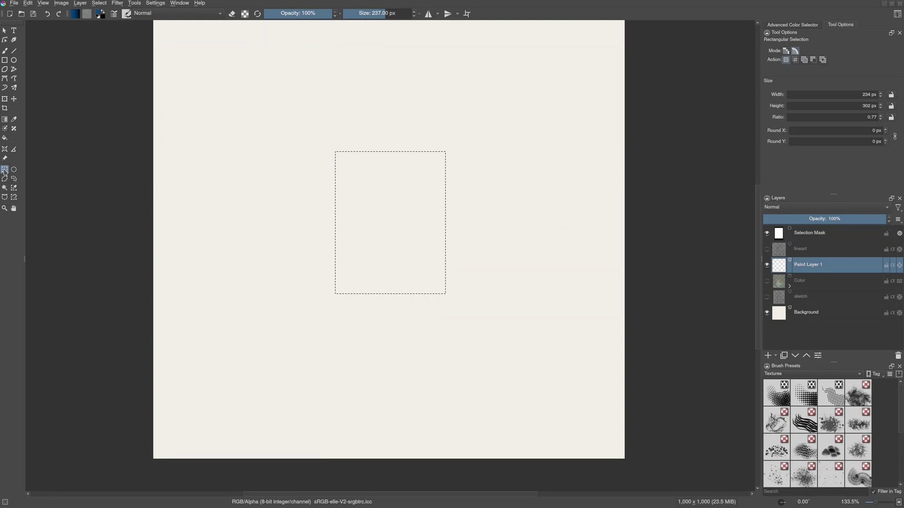
right_click(509, 169)
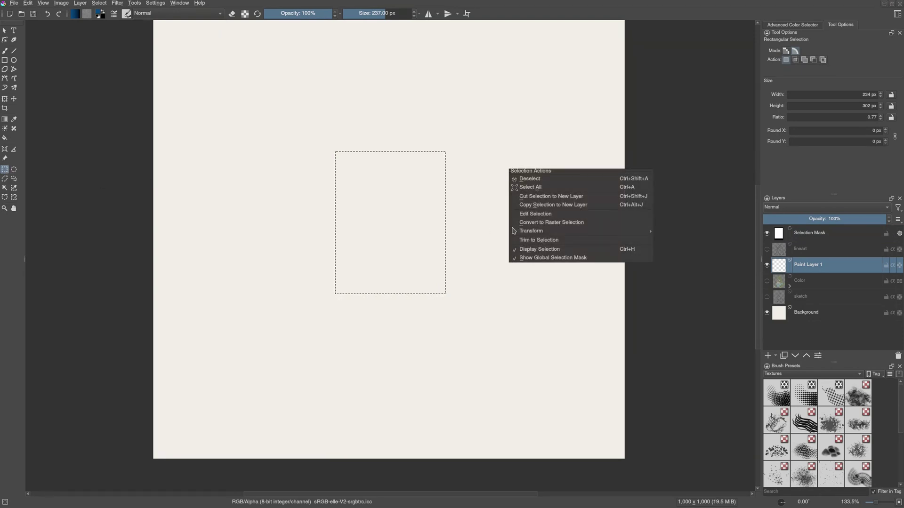
left_click(541, 215)
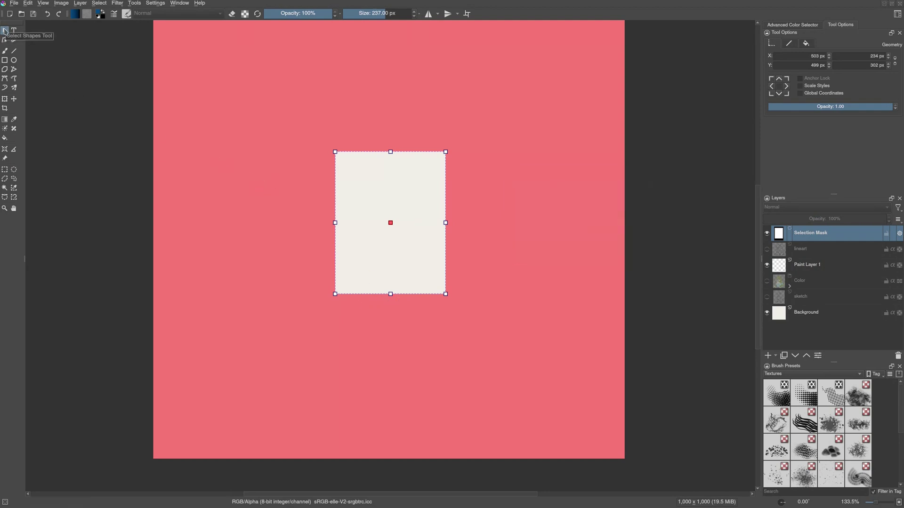
Step: Enlarge the selection, rotate it about 35 degrees, and shift it slightly right
left_click_drag(334, 152, 343, 174)
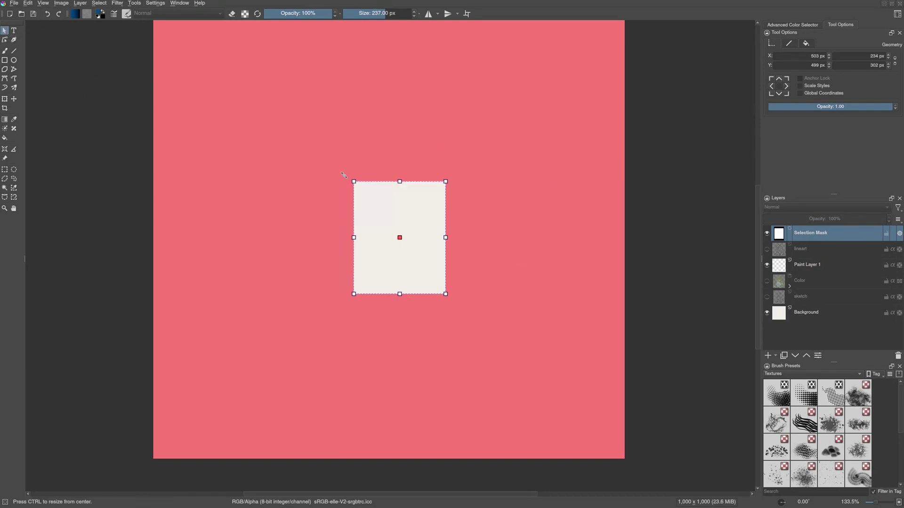
left_click_drag(278, 126, 278, 126)
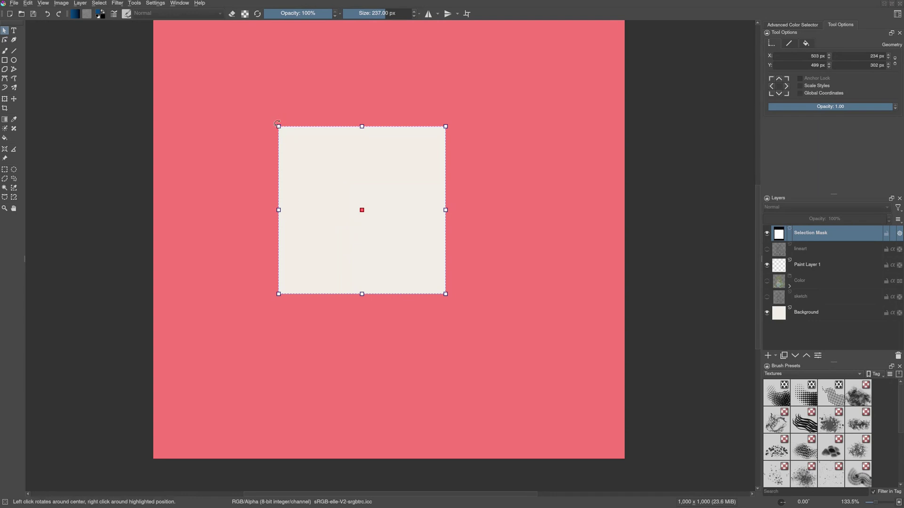
left_click_drag(260, 174, 258, 192)
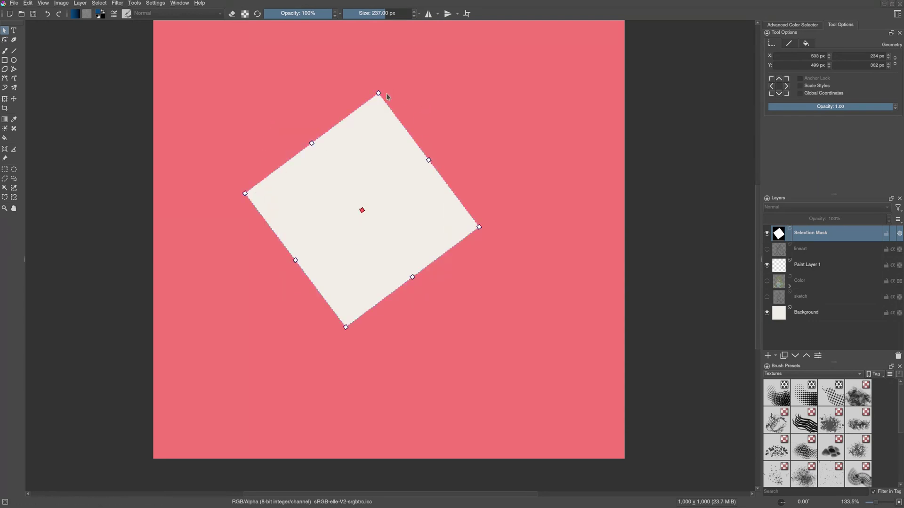
left_click_drag(351, 170, 403, 165)
Step: Paint large grey and white brush strokes on the selection mask to form a broad rounded blob
key("b")
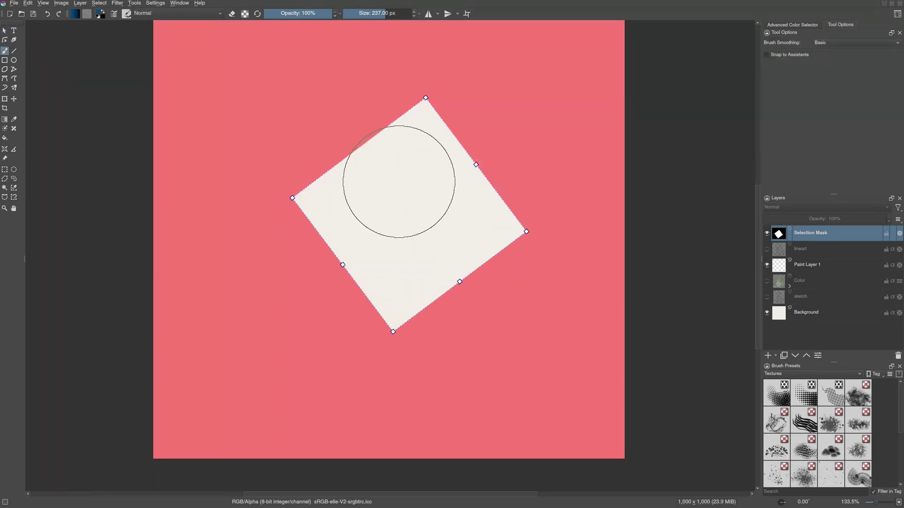
mouse_move(447, 207)
left_mouse_down()
mouse_move(292, 172)
mouse_move(488, 177)
mouse_move(363, 195)
left_mouse_up()
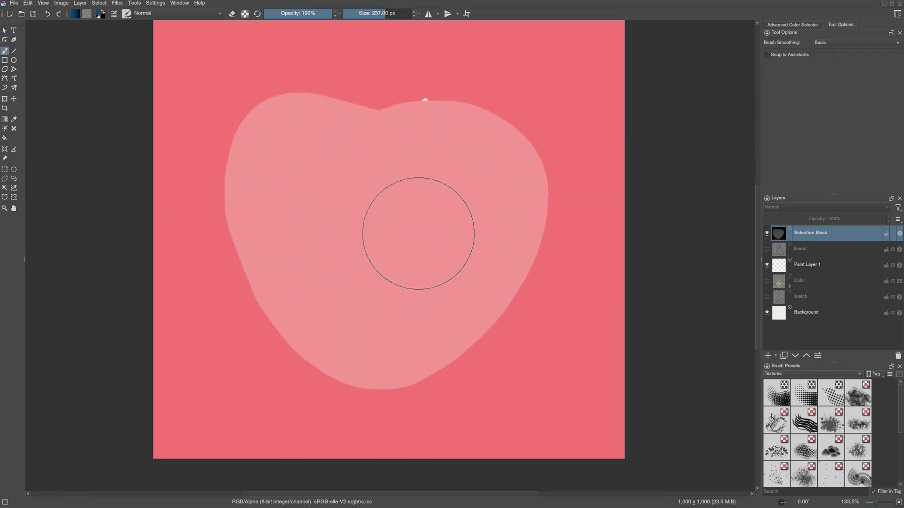
mouse_move(393, 225)
left_mouse_down()
mouse_move(403, 271)
mouse_move(328, 221)
left_mouse_up()
mouse_move(387, 202)
left_mouse_down()
mouse_move(484, 224)
mouse_move(419, 262)
mouse_move(408, 222)
mouse_move(414, 198)
mouse_move(470, 283)
left_mouse_up()
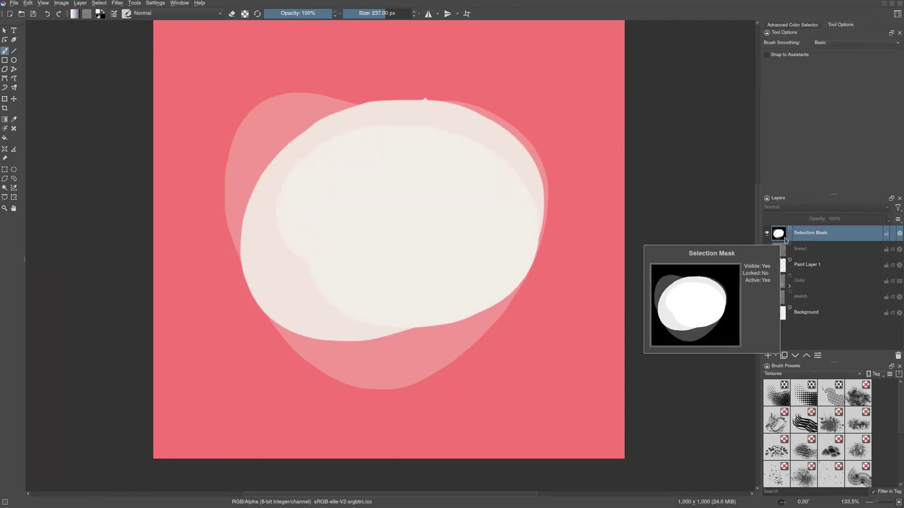
mouse_move(810, 241)
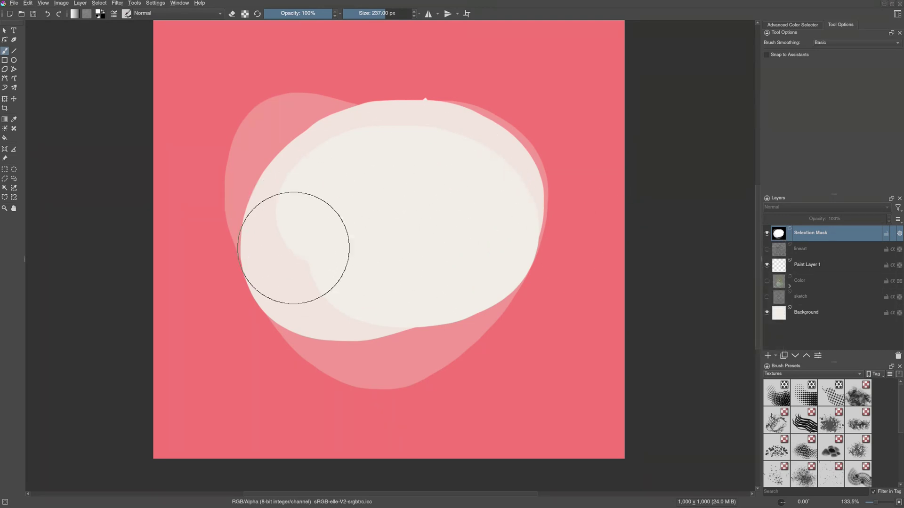
Step: On Paint Layer 1, deselect and then reselect the previous selection from the Select menu
left_click(824, 265)
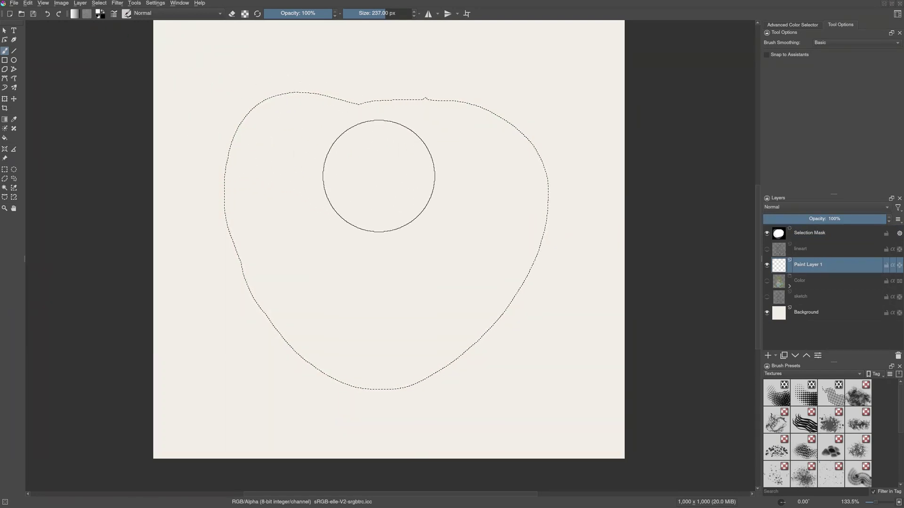
left_click(99, 2)
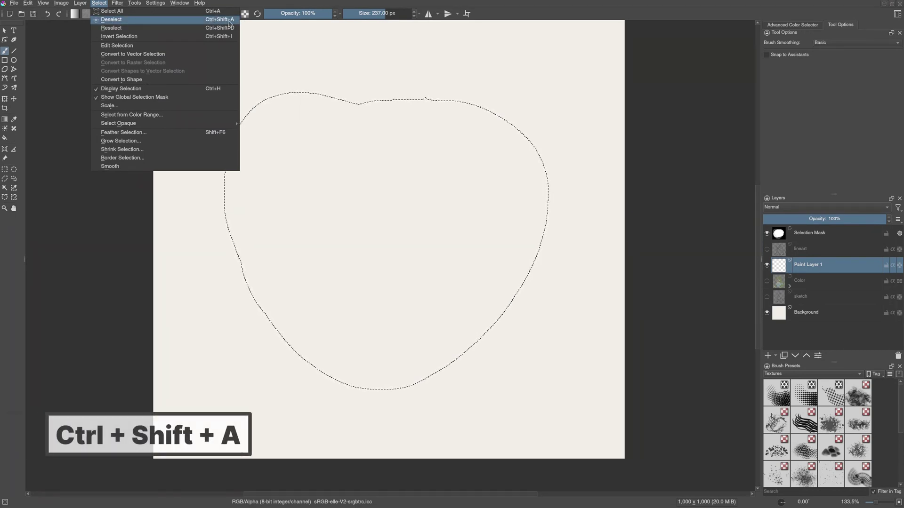
left_click(168, 24)
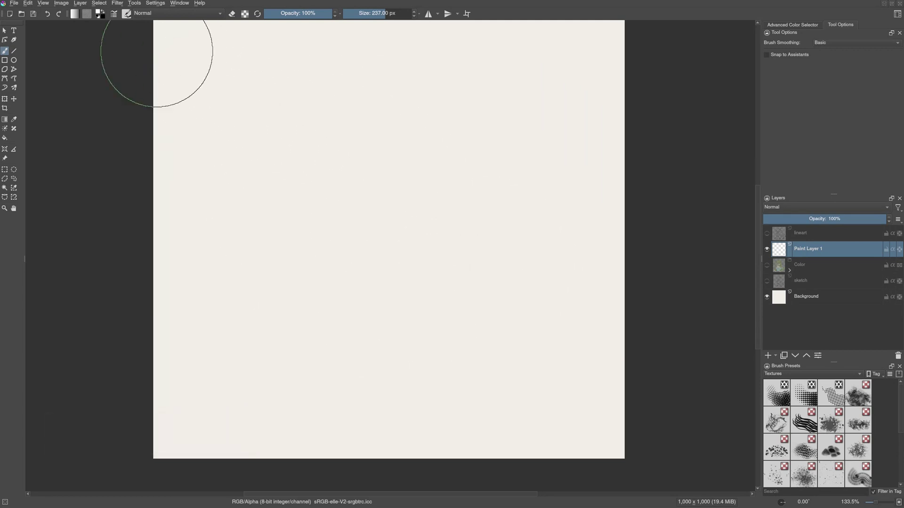
left_click(103, 4)
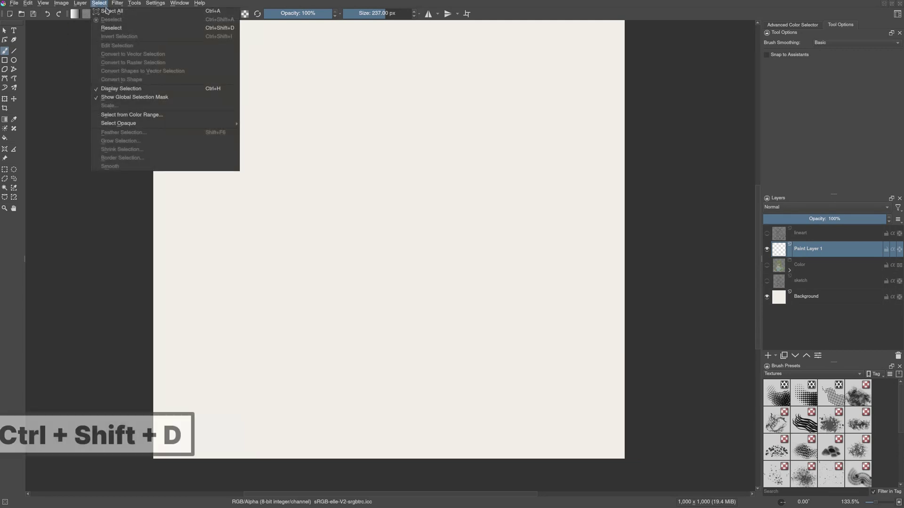
left_click(125, 29)
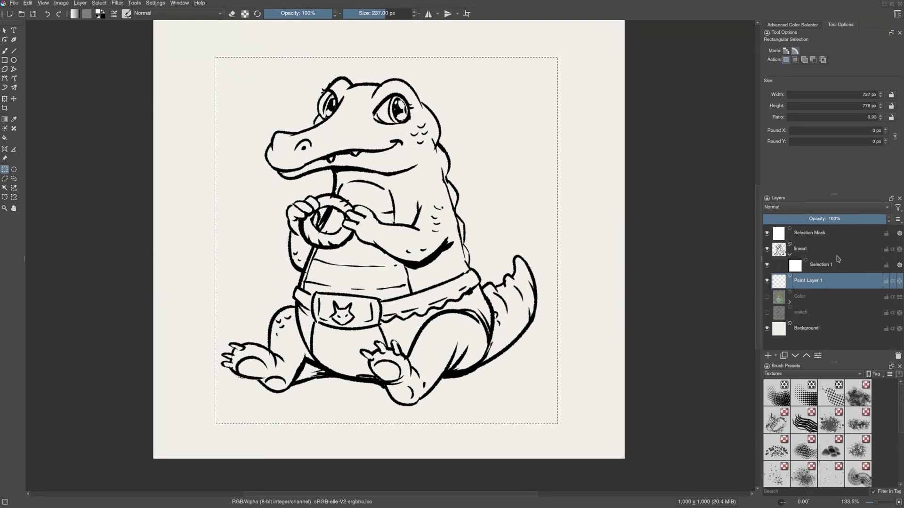
Step: Clear the selection around the crocodile and bring up the Select menu
mouse_move(821, 268)
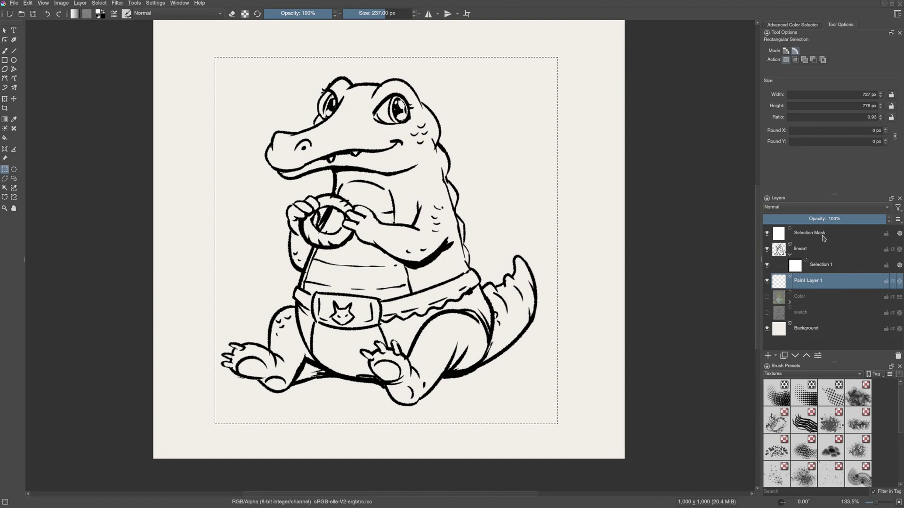
left_click(746, 295)
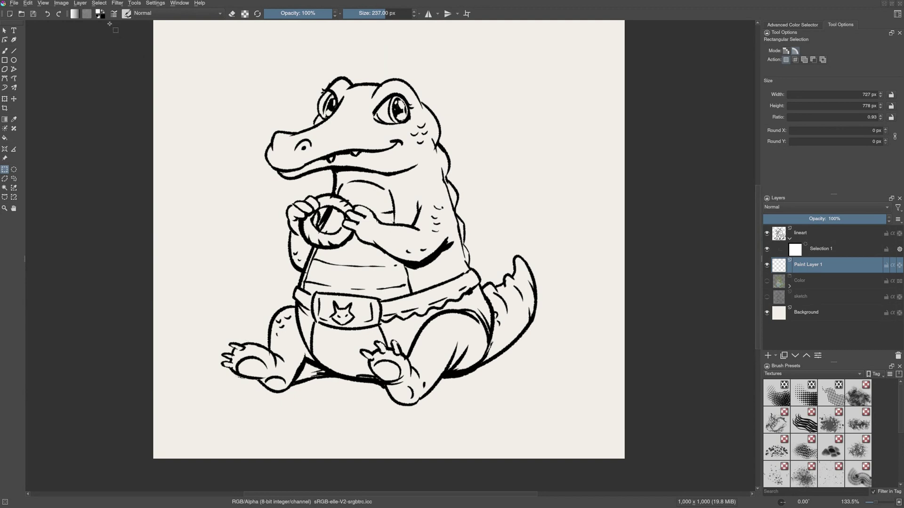
left_click(99, 3)
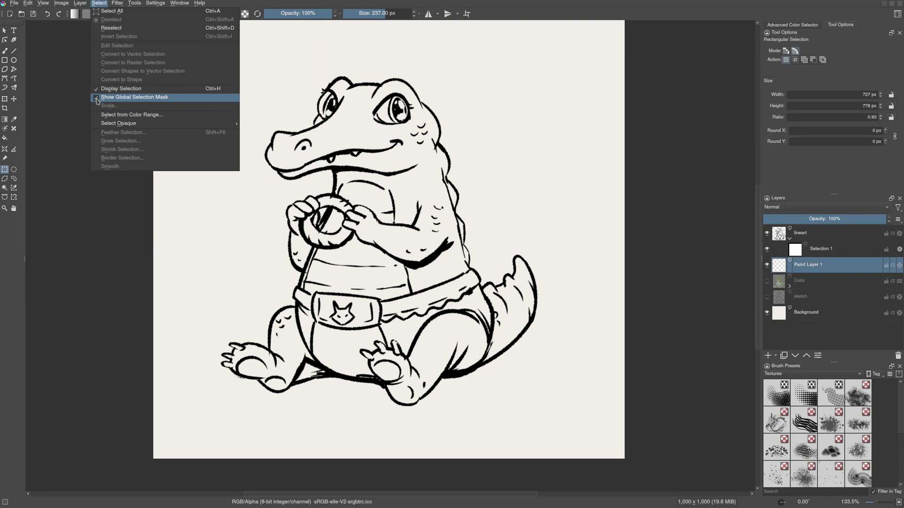
Step: Show the global selection mask, select a large rectangle, and paint cyan on Paint Layer 1
left_click(97, 98)
left_click_drag(185, 53, 588, 448)
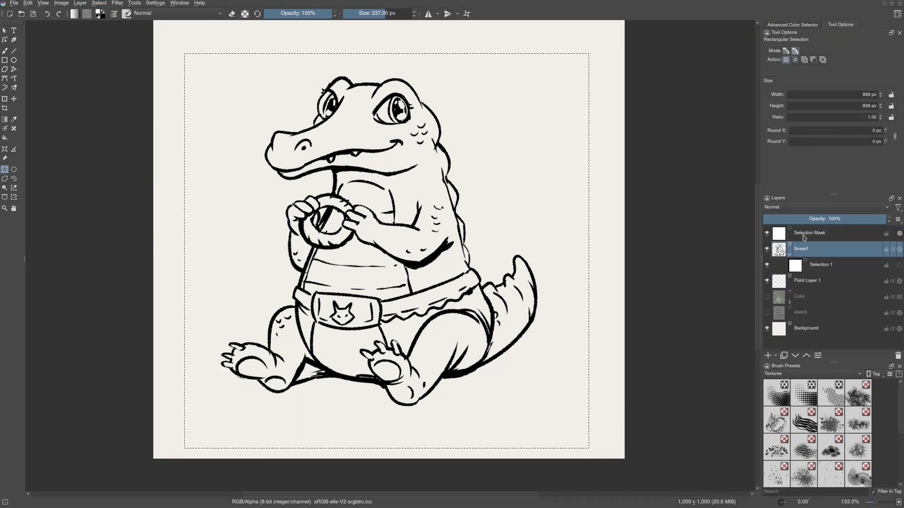
left_click(812, 281)
key("b")
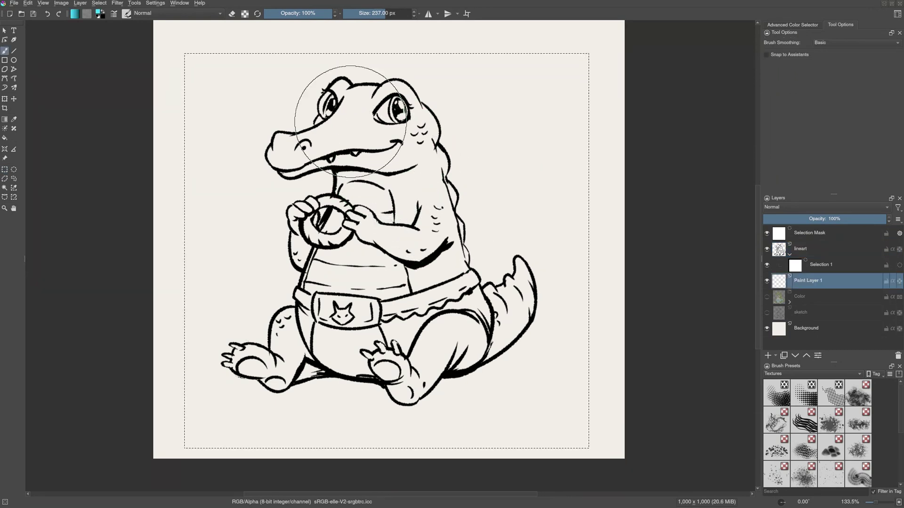
mouse_move(259, 80)
left_mouse_down()
mouse_move(191, 123)
mouse_move(239, 85)
mouse_move(436, 21)
mouse_move(202, 347)
mouse_move(629, 149)
mouse_move(141, 416)
mouse_move(501, 301)
mouse_move(549, 400)
mouse_move(333, 383)
left_mouse_up()
Step: Add Paint Layer 2 with a blue fill and dab an orange circle upper right
key("Insert")
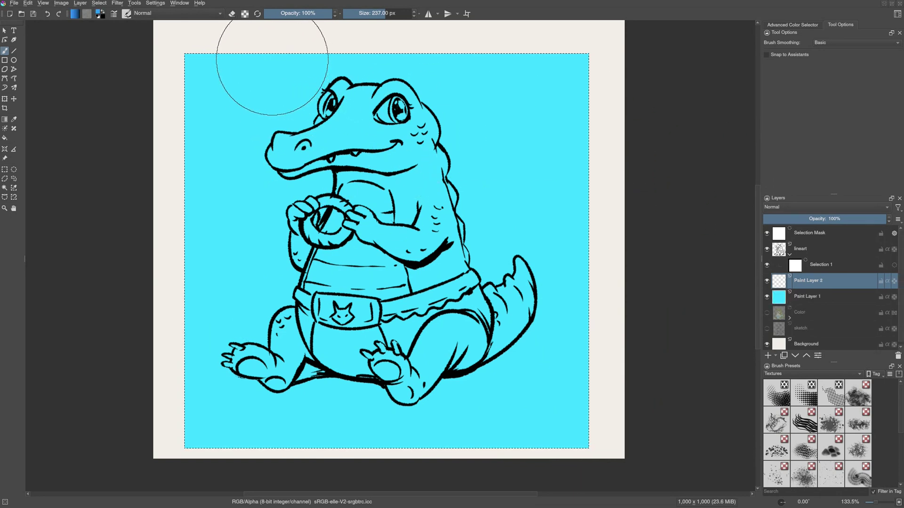
mouse_move(252, 41)
left_mouse_down()
mouse_move(221, 71)
mouse_move(151, 182)
mouse_move(405, 121)
mouse_move(564, 115)
mouse_move(212, 272)
mouse_move(542, 230)
mouse_move(353, 333)
mouse_move(464, 252)
mouse_move(242, 352)
mouse_move(321, 398)
mouse_move(585, 282)
mouse_move(191, 416)
left_mouse_up()
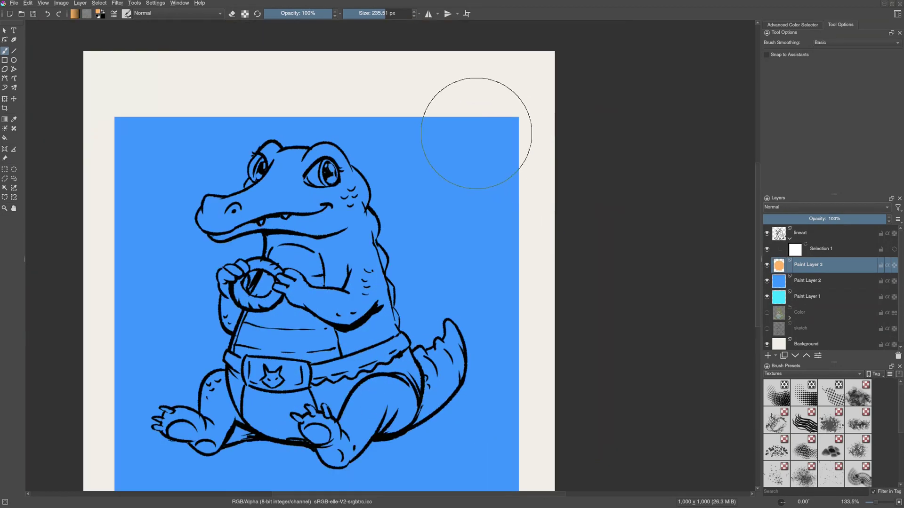
left_click(476, 133)
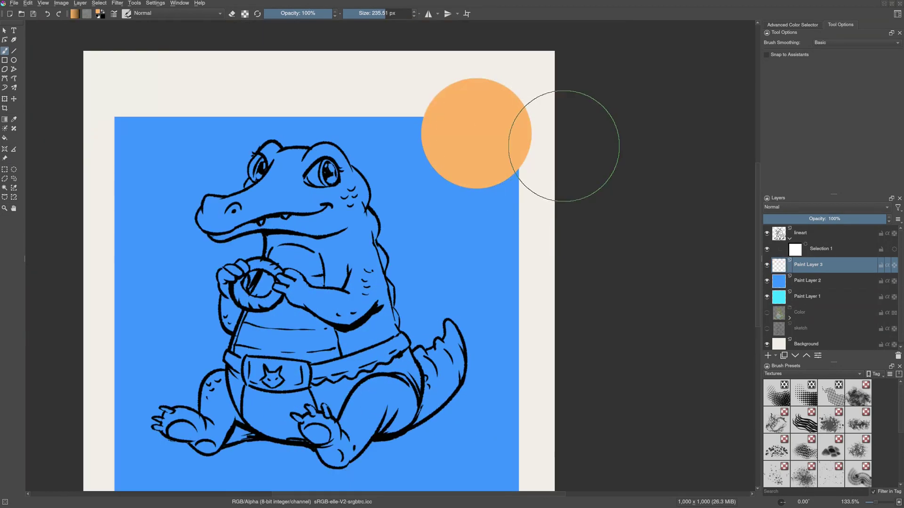
key("ctrl+r")
left_click_drag(391, 130, 486, 229)
left_click(123, 3)
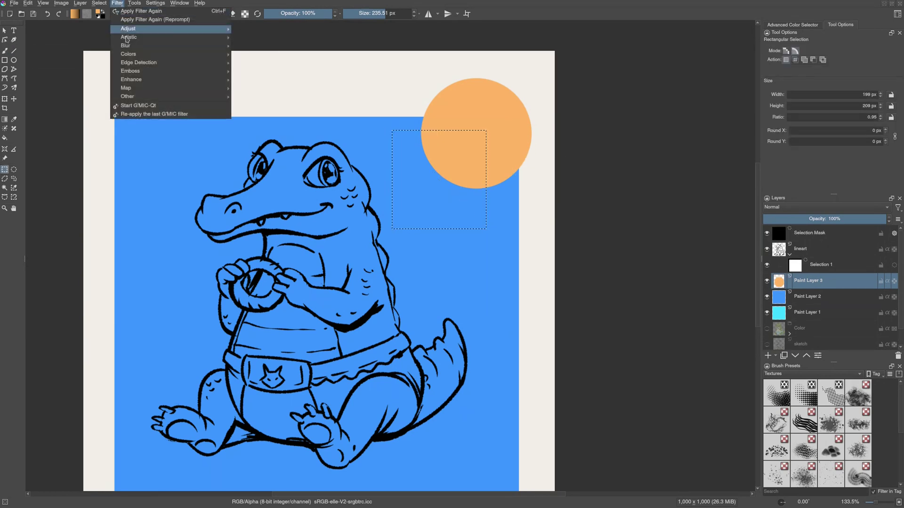
mouse_move(142, 45)
left_click(245, 54)
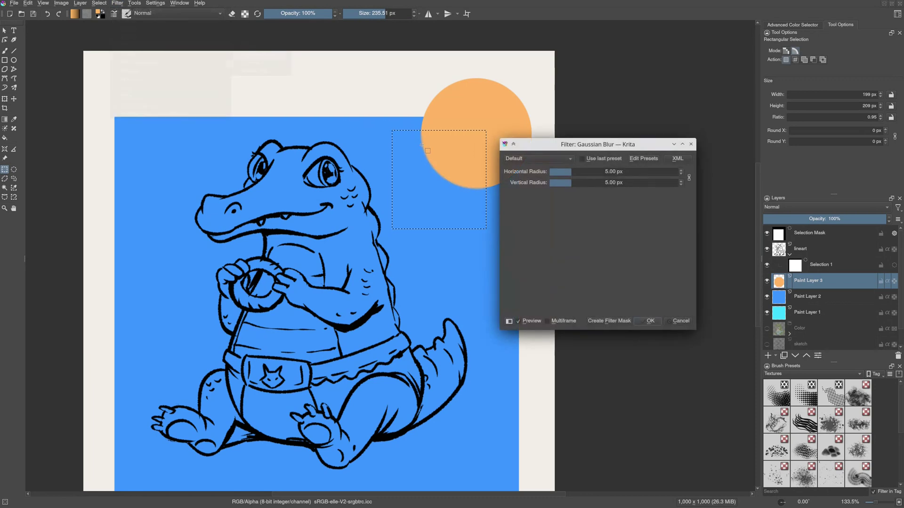
left_click_drag(584, 171, 619, 172)
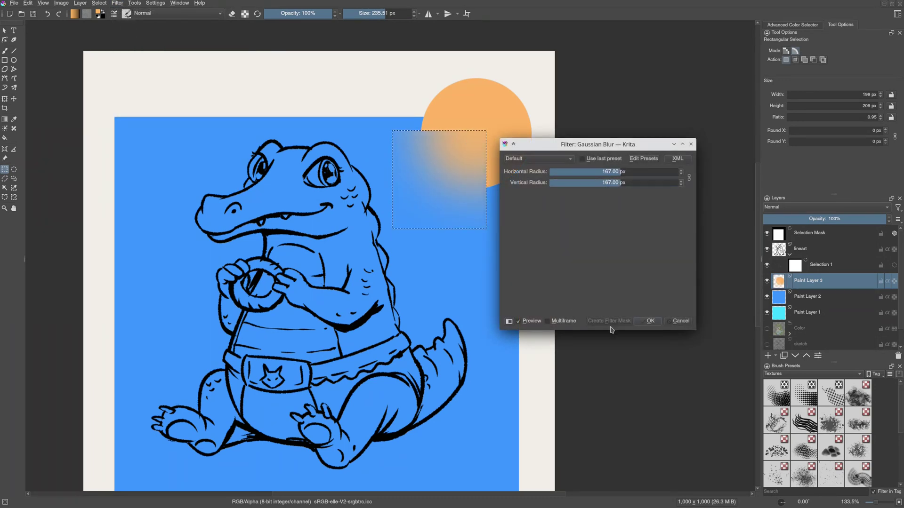
left_click(677, 321)
key("ctrl+shift+a")
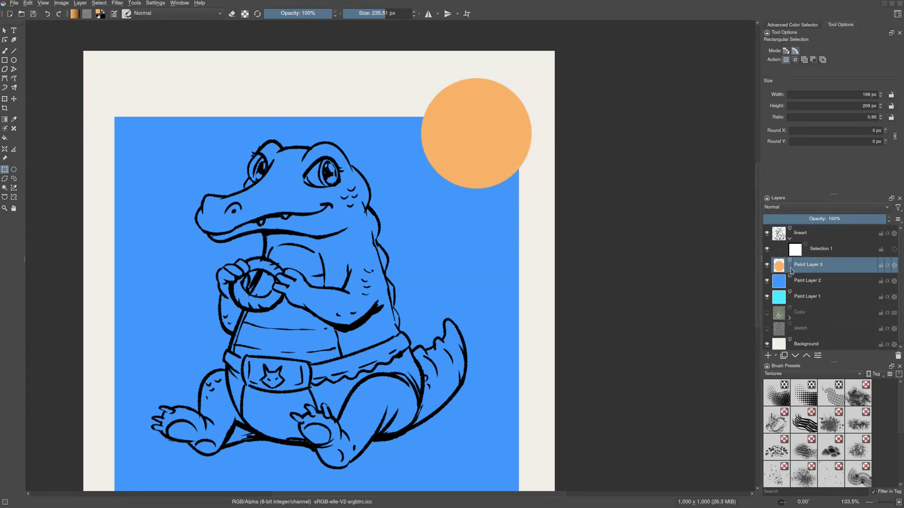
Step: Delete Paint Layers 1–3 with the blue and orange paint, then select the Selection 1 mask
left_click(802, 298, "shift")
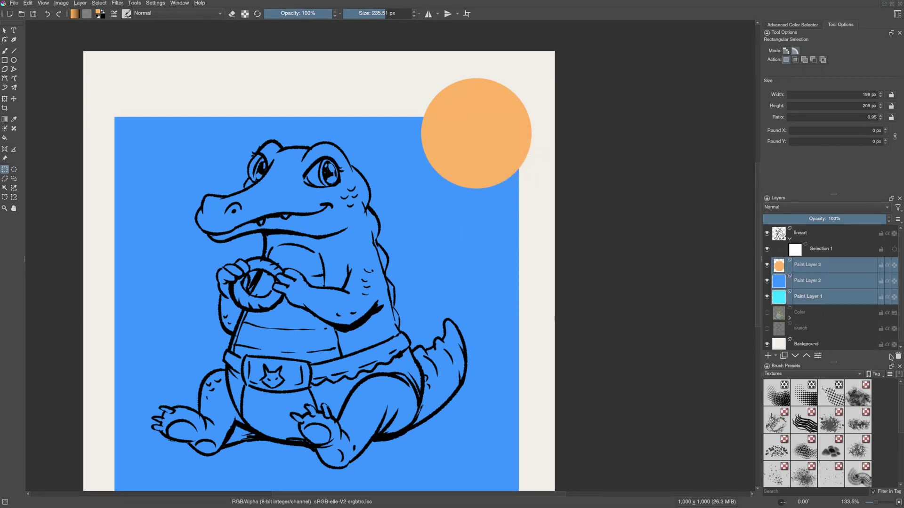
left_click(897, 357)
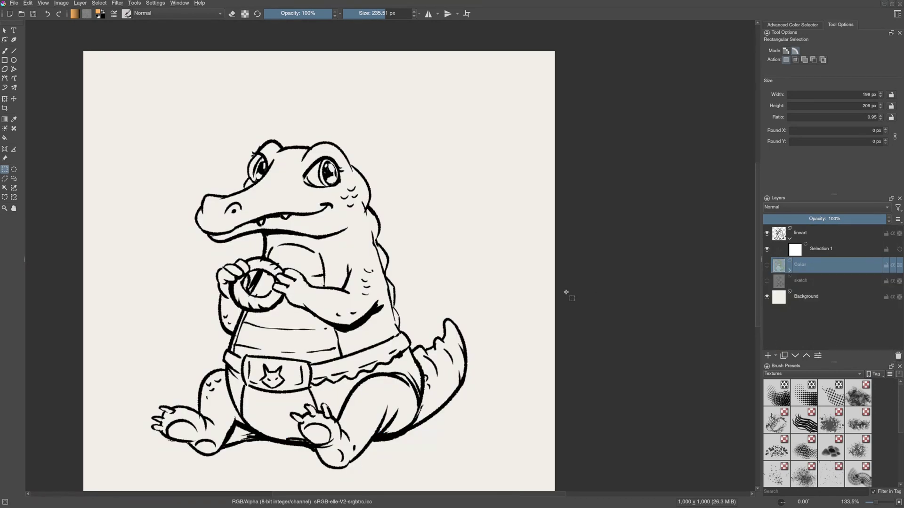
scroll(566, 292, "left", 2)
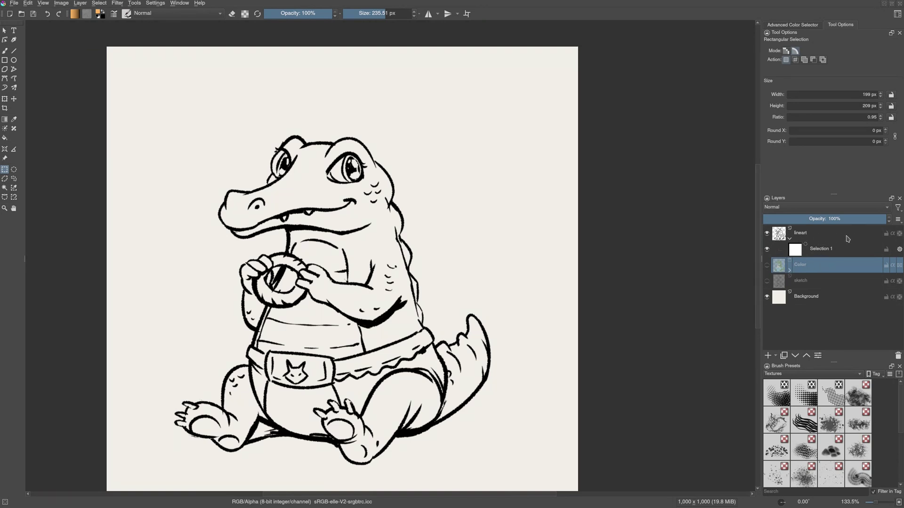
left_click(835, 249)
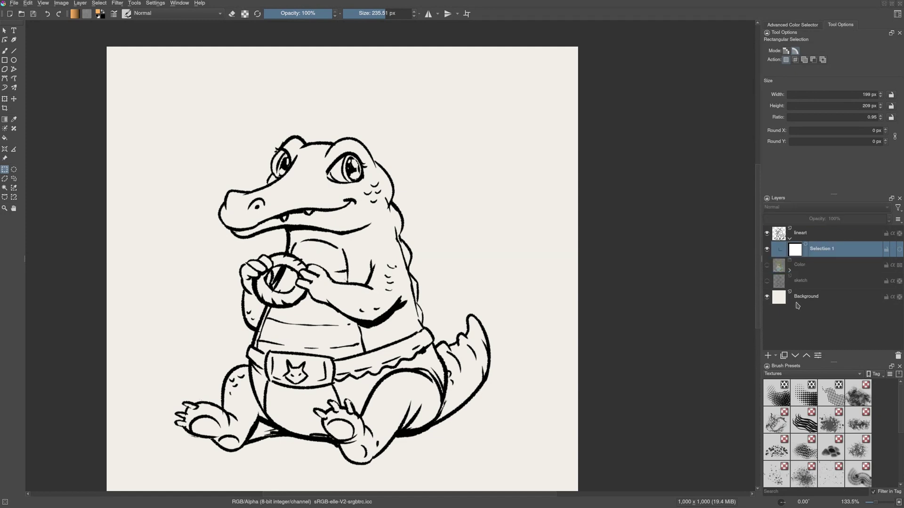
Step: Delete Selection 1 and save a rectangle around the whole crocodile as a Local Selection
mouse_move(809, 255)
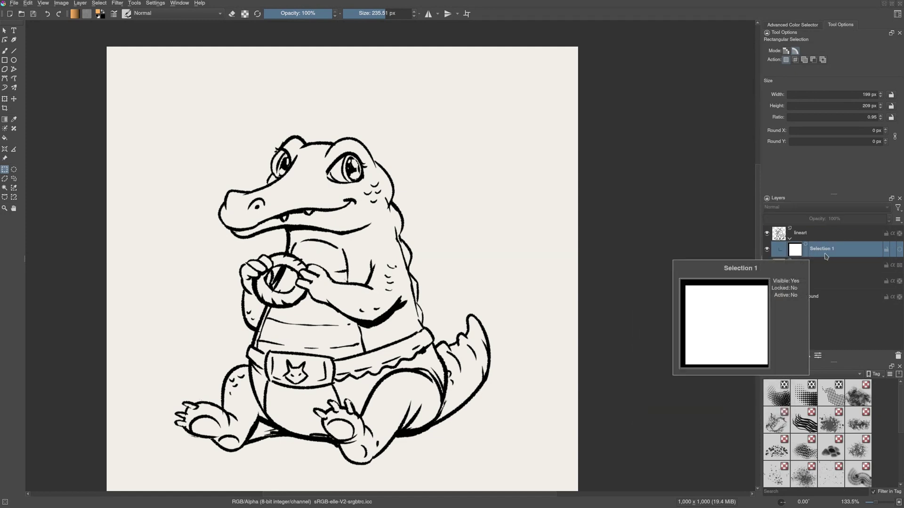
left_click(151, 121)
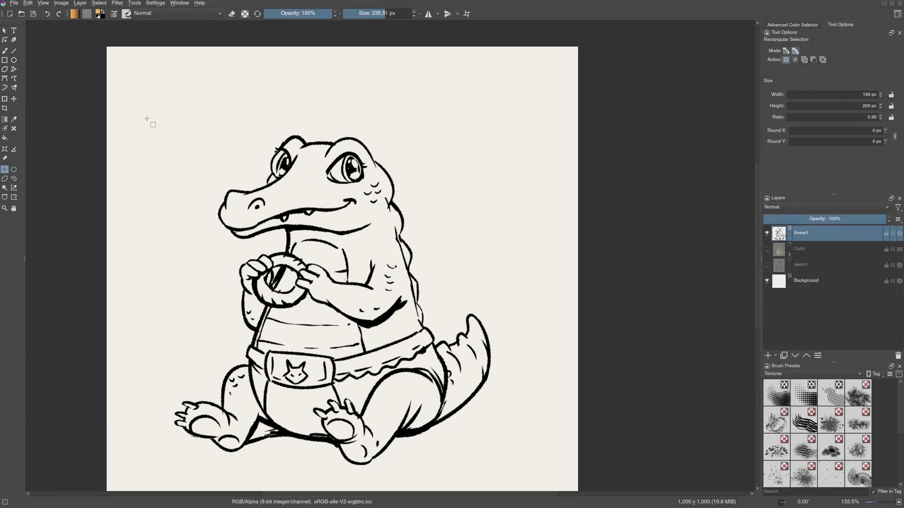
left_click_drag(147, 118, 521, 474)
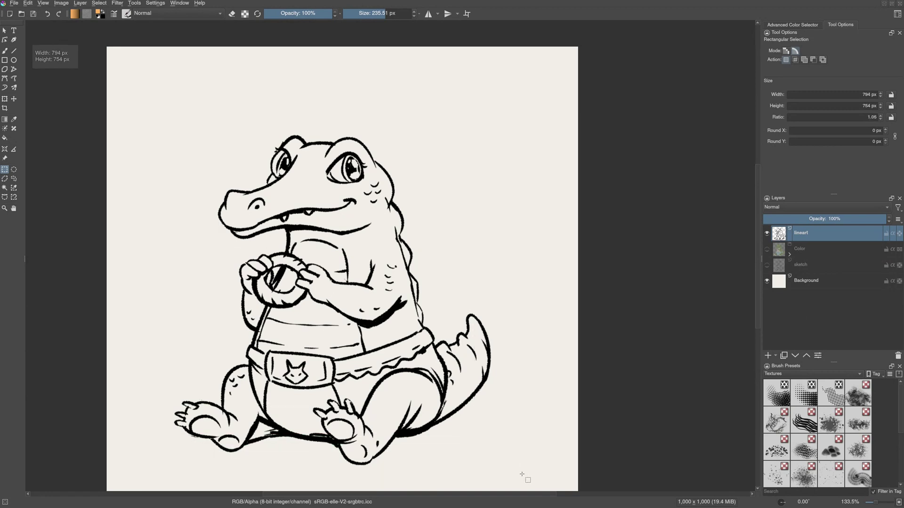
left_click(775, 356)
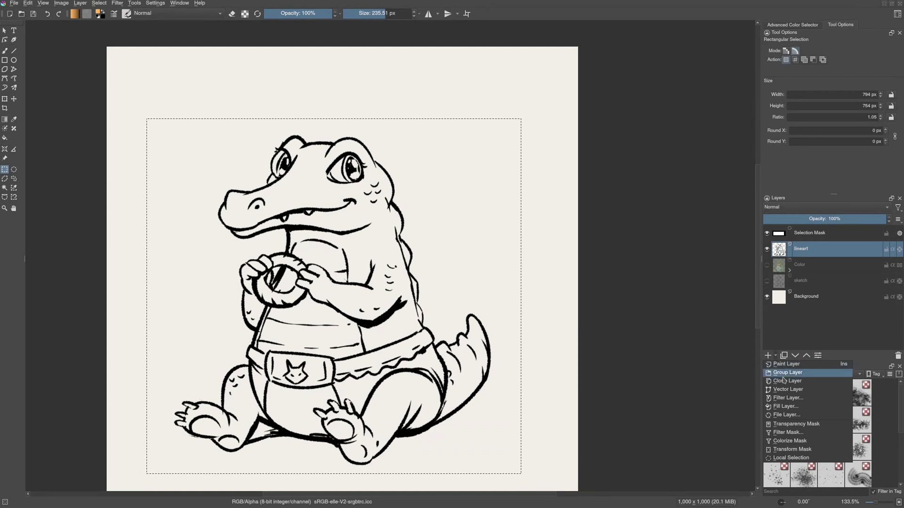
left_click(780, 459)
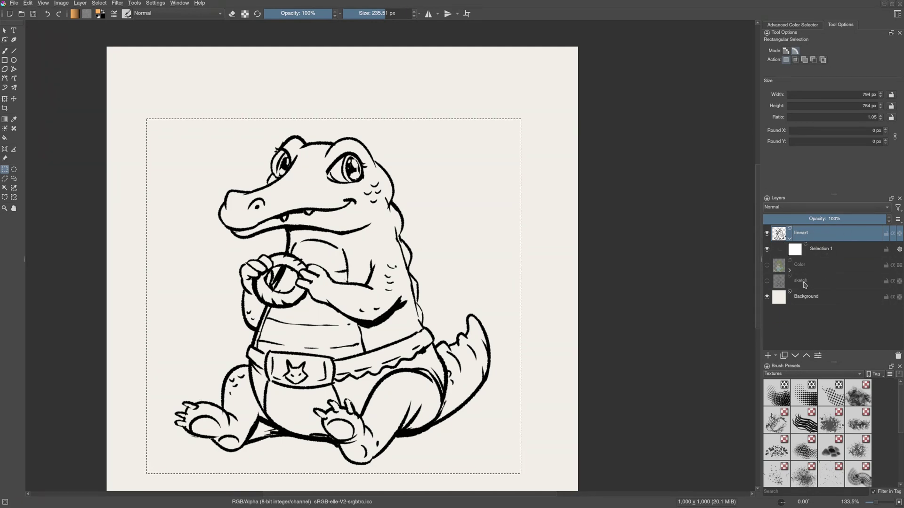
Step: Switch to Background, return to the lineart layer, and pan the view
left_click(807, 297)
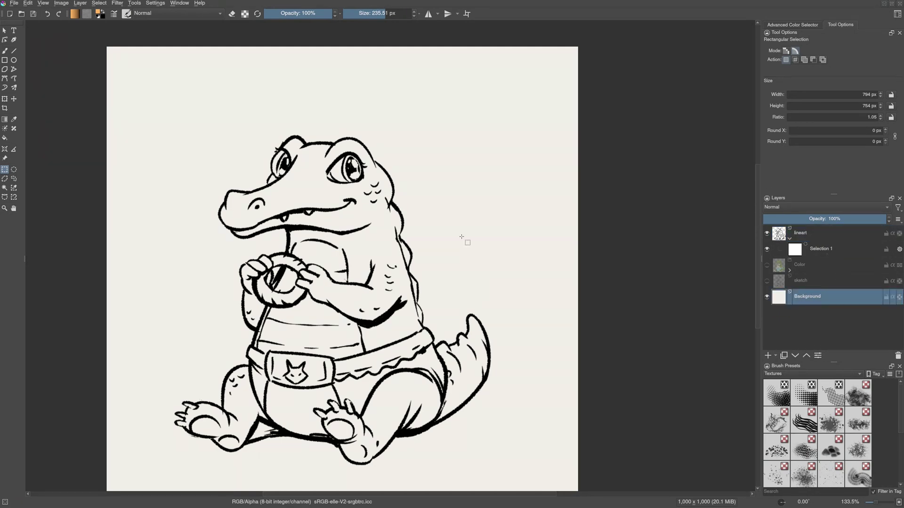
left_click(803, 233)
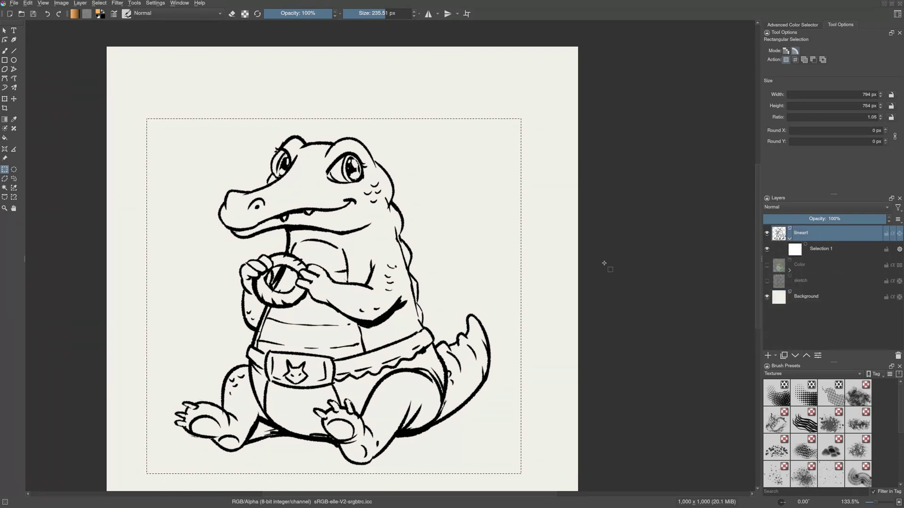
left_click_drag(483, 283, 498, 264)
Step: Store a small rectangle right of the crocodile's head as a Local Selection mask
left_click_drag(435, 130, 499, 212)
left_click(775, 356)
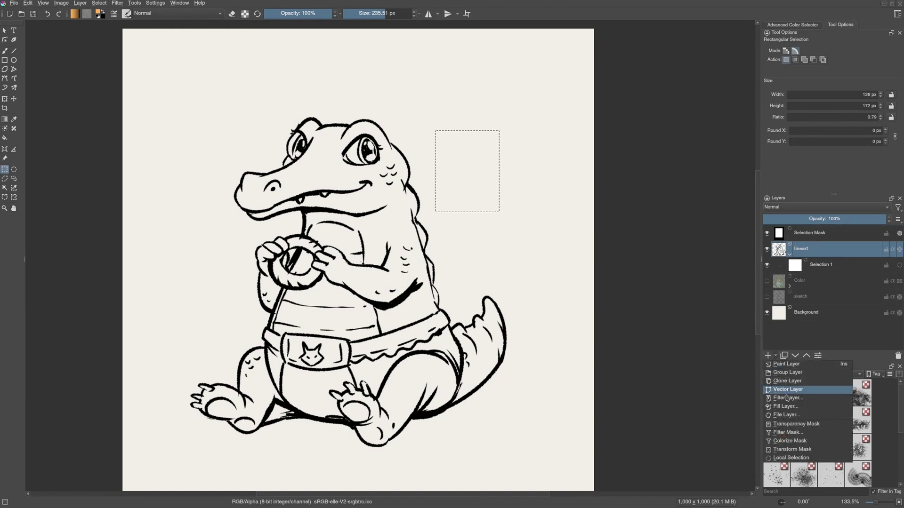
left_click(789, 459)
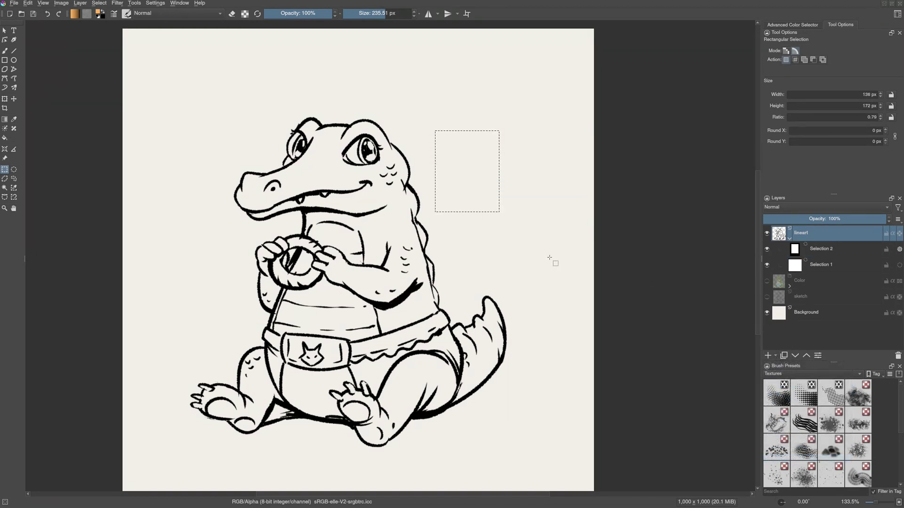
Step: Move the Selection 2 mask onto Paint Layer 1, then copy it onto lineart
left_click(819, 266)
mouse_move(817, 272)
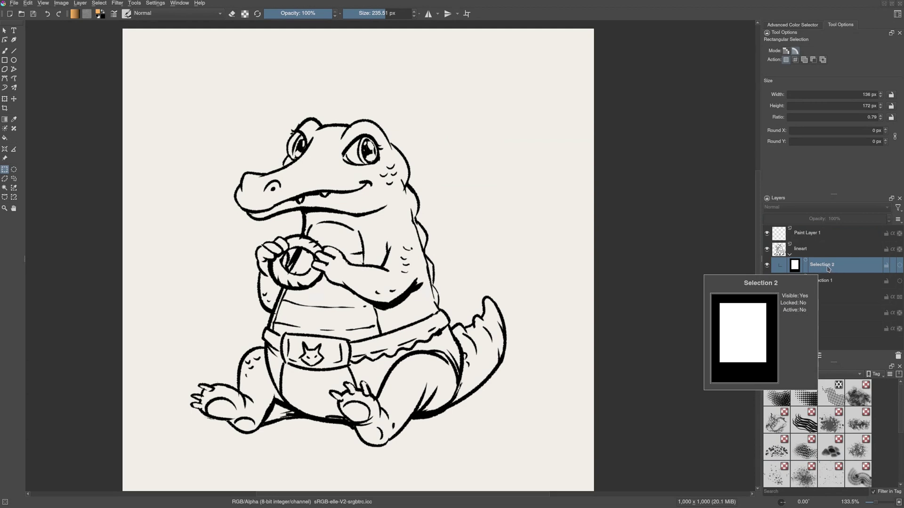
mouse_move(828, 269)
left_mouse_down()
mouse_move(813, 233)
mouse_move(830, 237)
left_mouse_up()
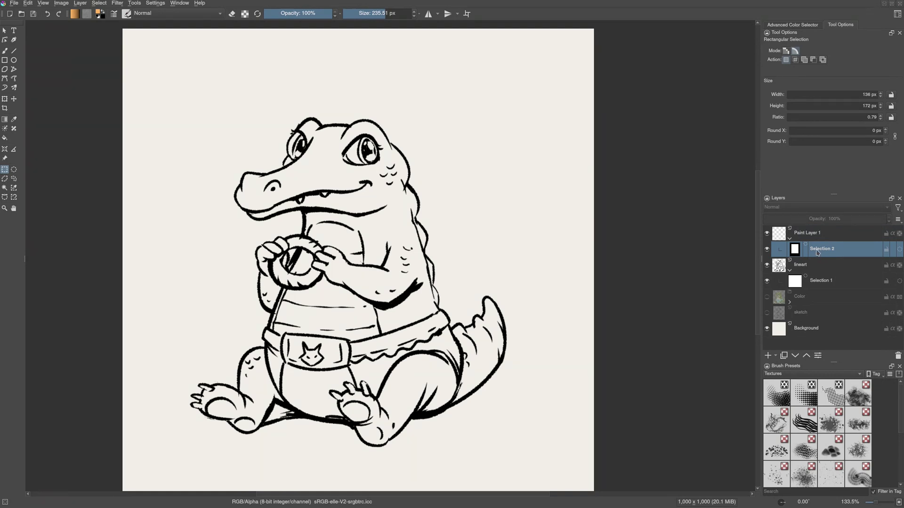
left_click_drag(816, 253, 833, 269)
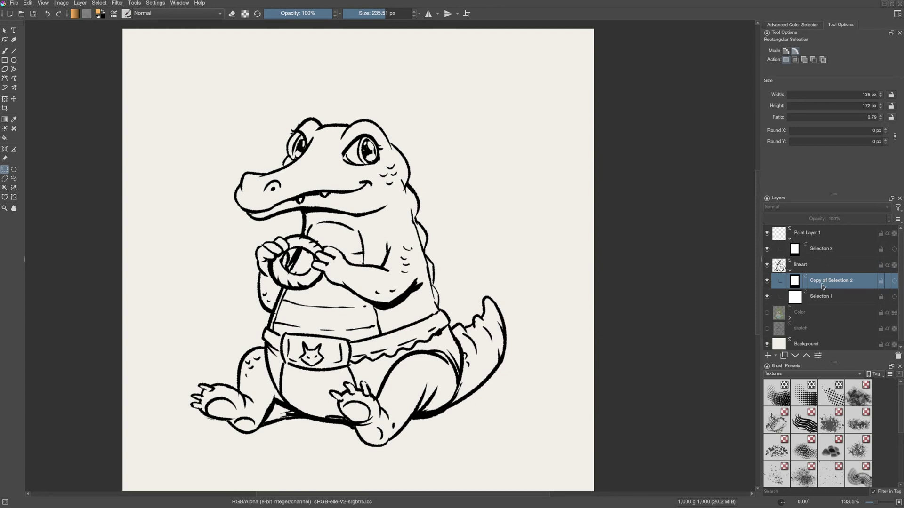
mouse_move(845, 285)
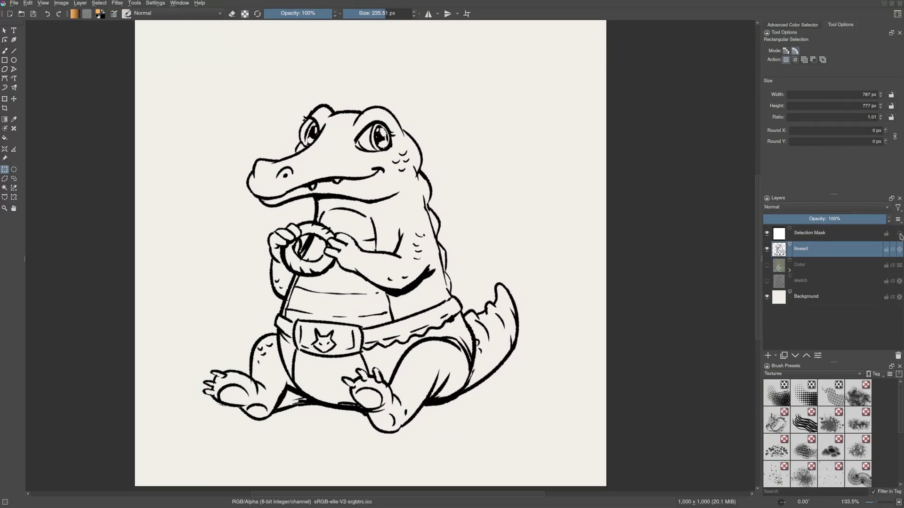
Step: Show the Selection Mask's rectangular selection around the crocodile as marching ants
left_click(899, 235)
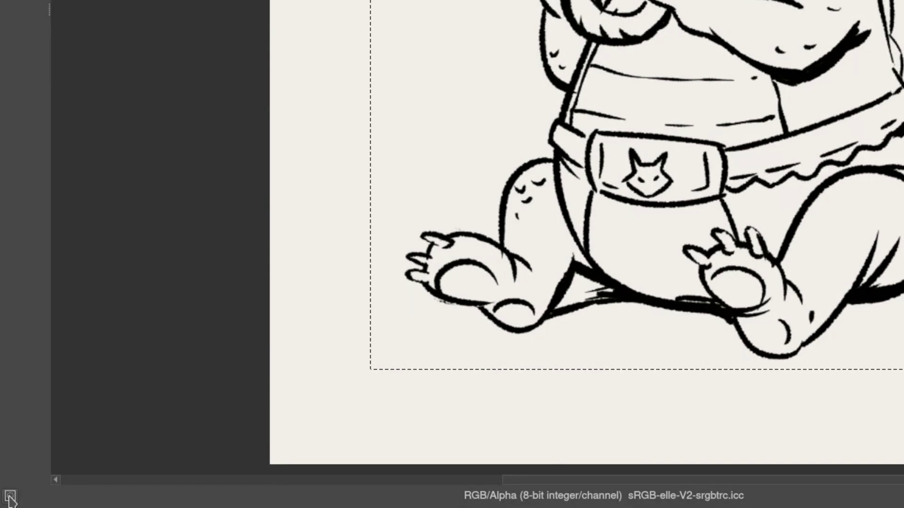
left_click(9, 496)
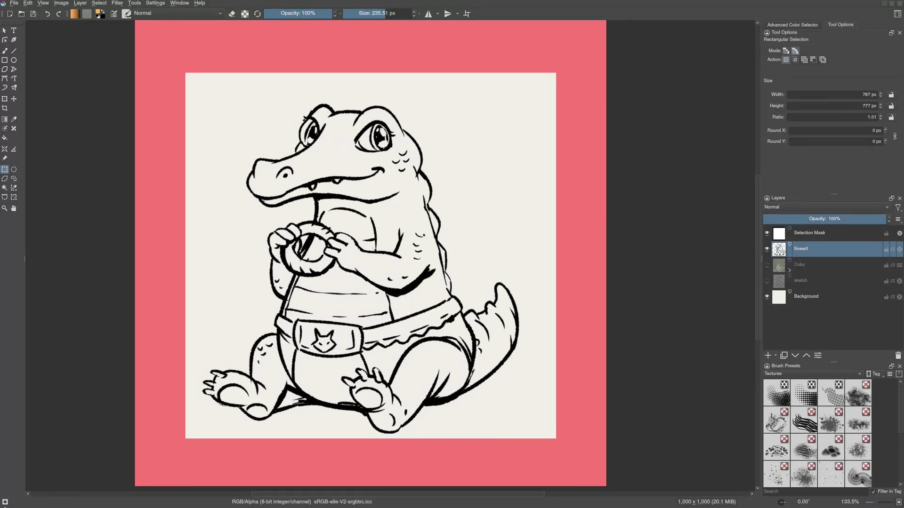
left_click(4, 501)
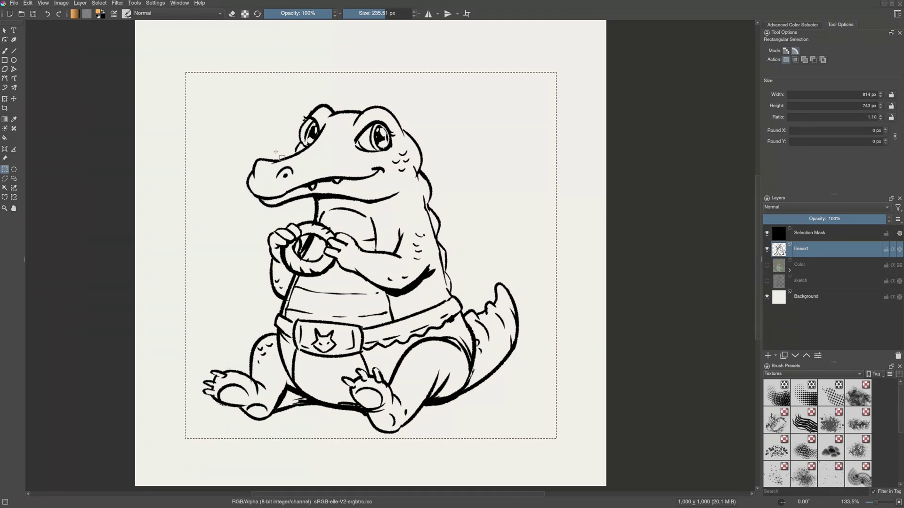
Step: Toggle the selection outline off and on with Ctrl+H, then untick Select > Display Selection
key("ctrl+h")
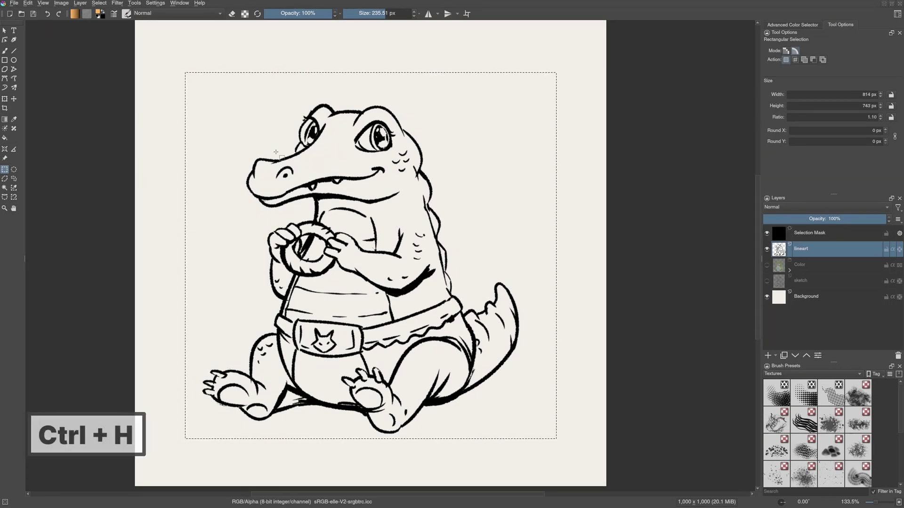
key("ctrl+h")
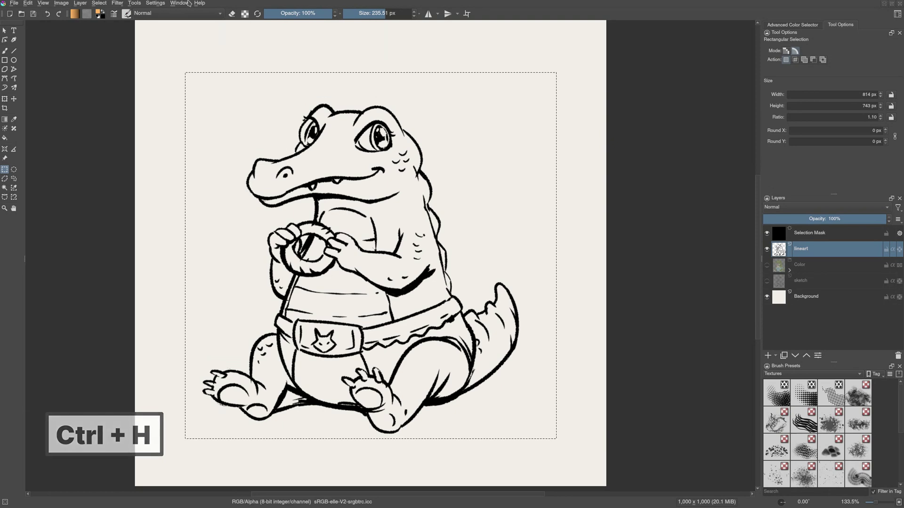
left_click(99, 3)
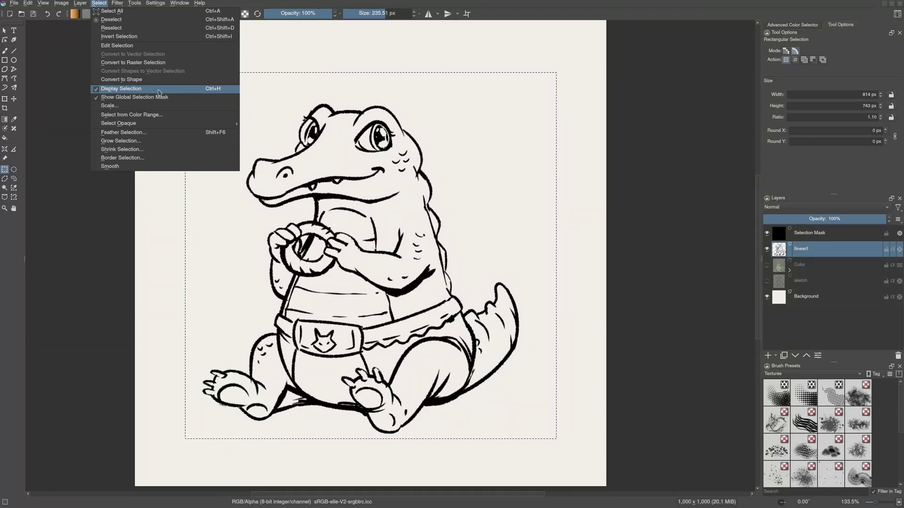
left_click(113, 89)
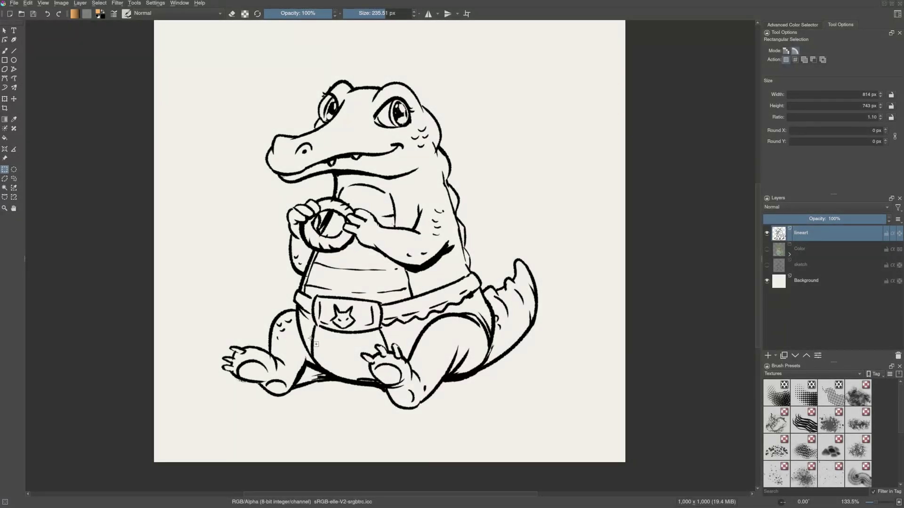
Step: Lasso the crocodile's left foot and scale it slightly inward from its lower-left corner
key("ctrl+shift+r")
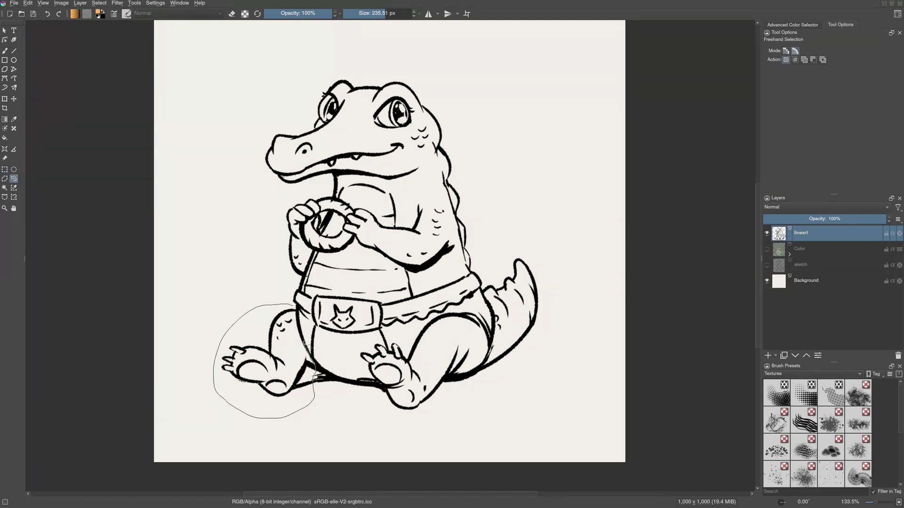
left_click_drag(296, 312, 295, 309)
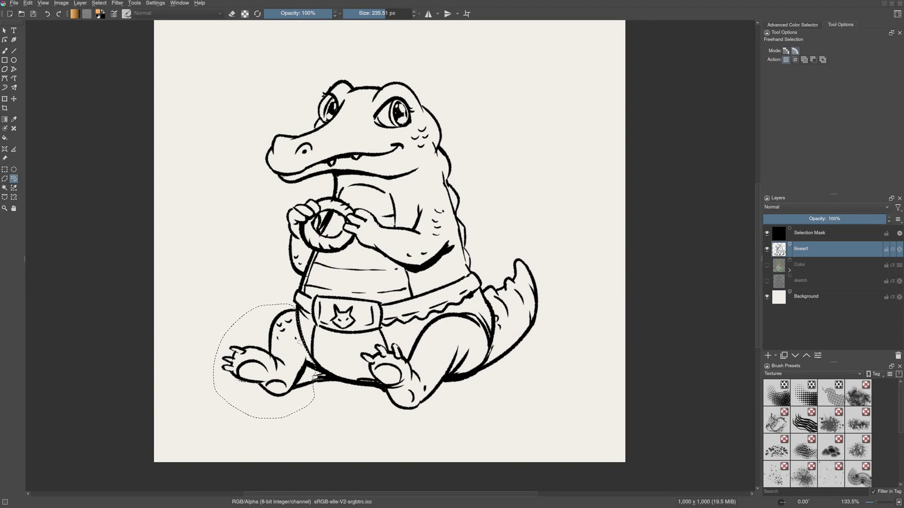
key("ctrl+t")
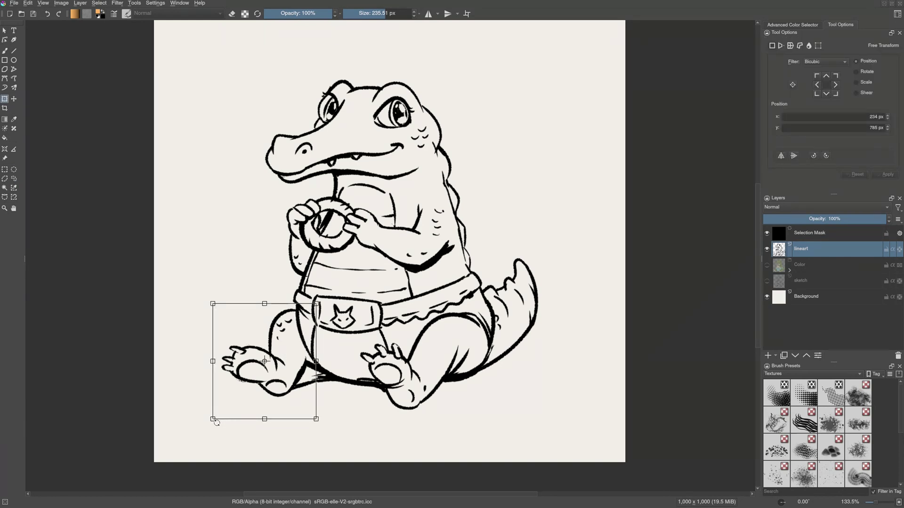
left_click_drag(213, 419, 215, 411)
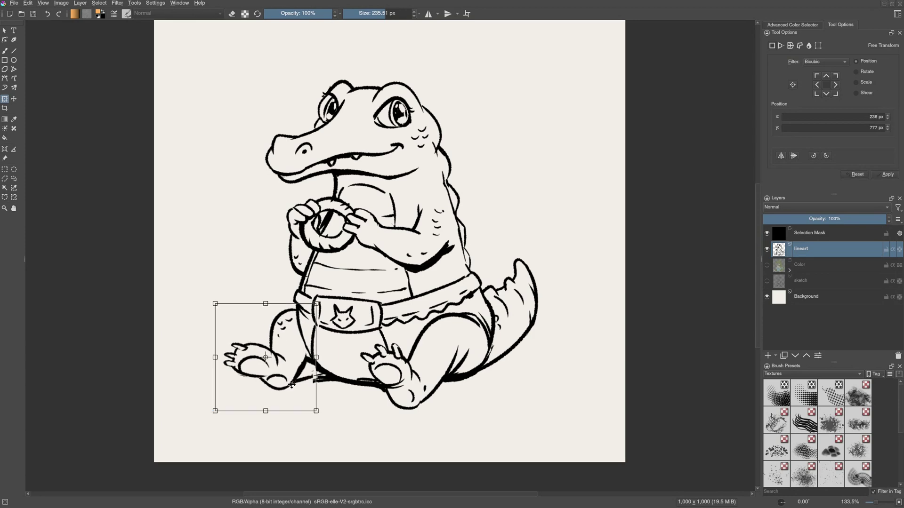
key("Return")
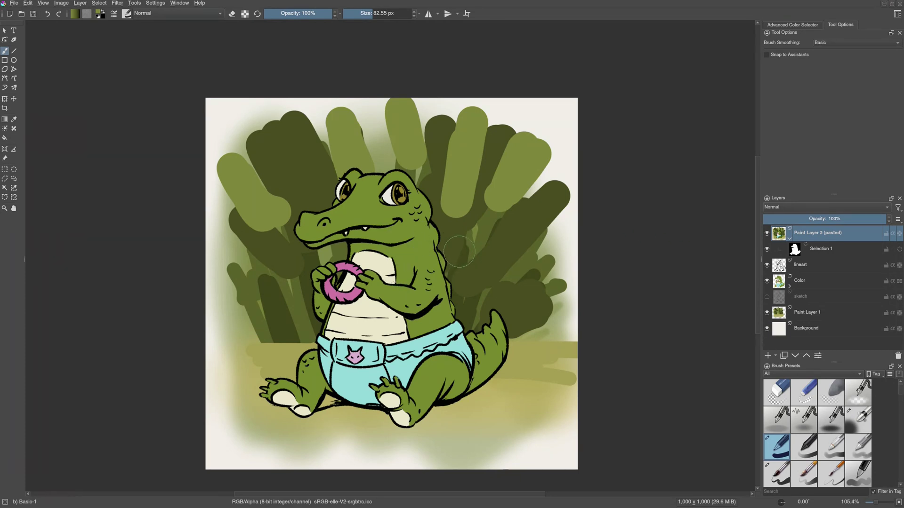
Step: Select the foliage by inverting the opaque crocodile selection and shift its hue paler
left_click(777, 234, "ctrl")
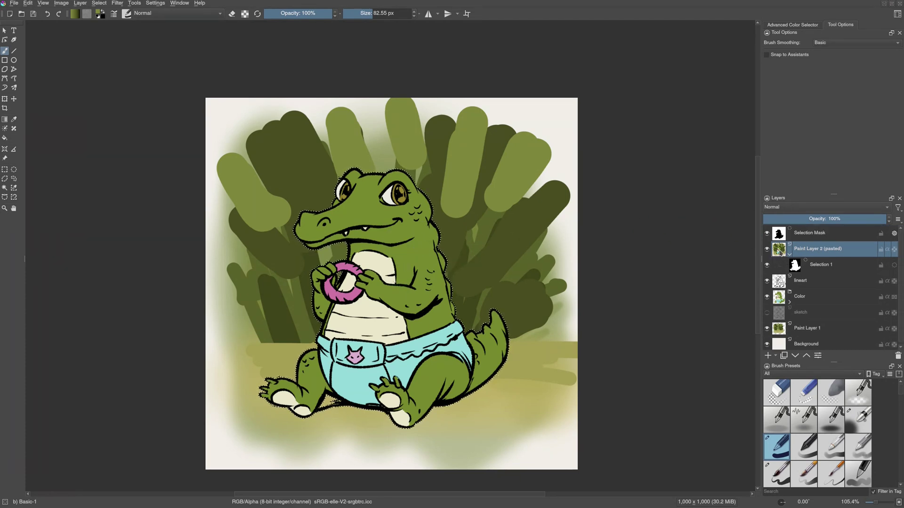
key("ctrl+shift+i")
key("ctrl+u")
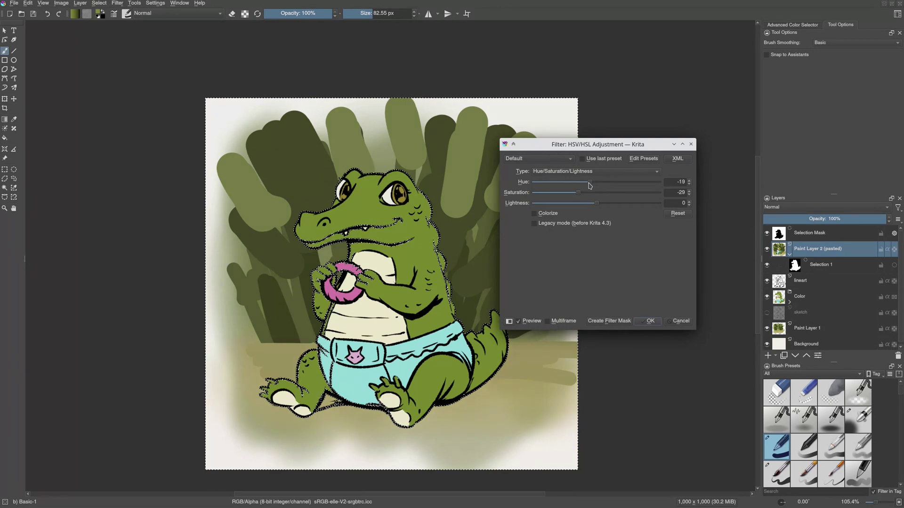
left_click_drag(589, 185, 611, 204)
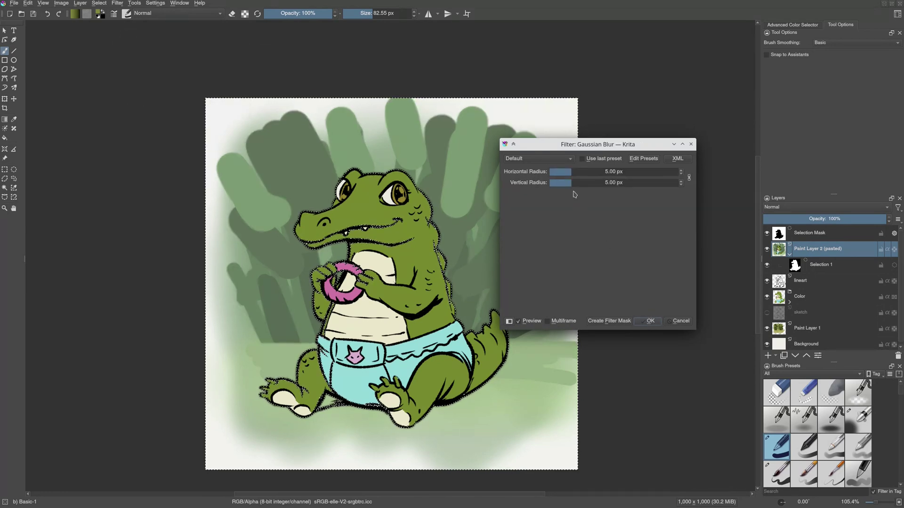
Step: Gaussian-blur the selected foliage at about 76.58 px, then clear the selection
left_click_drag(574, 184, 603, 184)
left_click(650, 320)
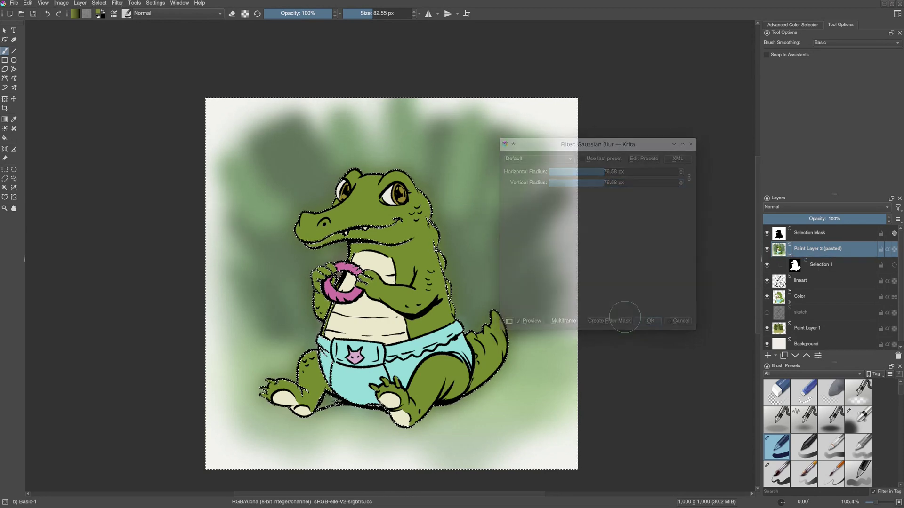
key("ctrl+shift+a")
left_click(4, 197)
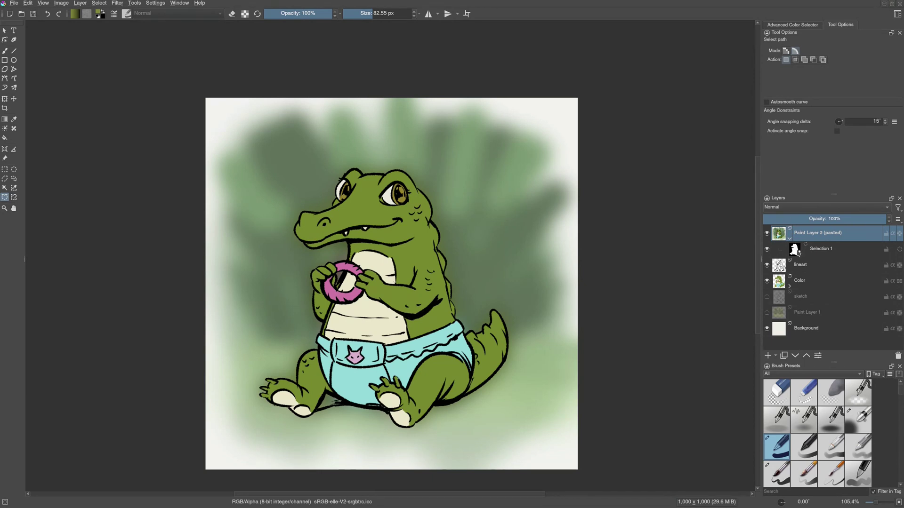
Step: Load the crocodile from the Selection 1 mask, invert it, and target pasted Paint Layer 2
left_click(796, 251)
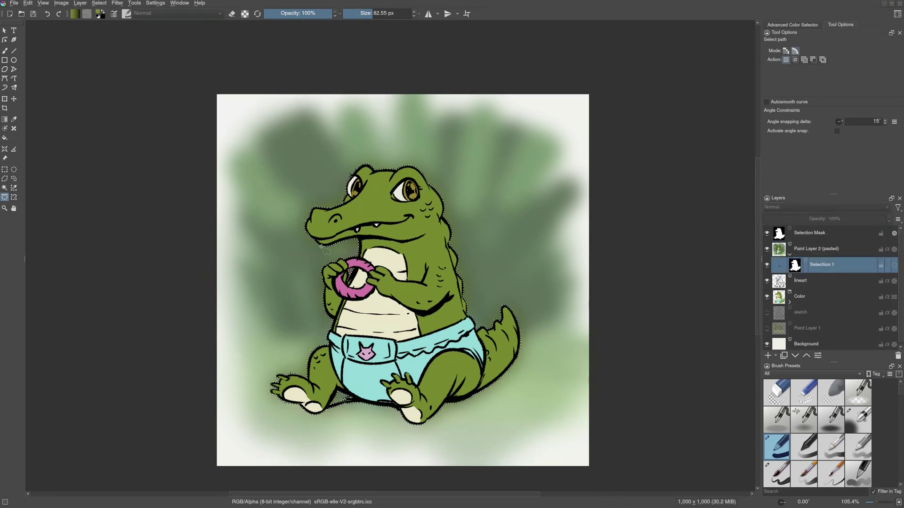
key("shift+i")
key("ctrl+shift+i")
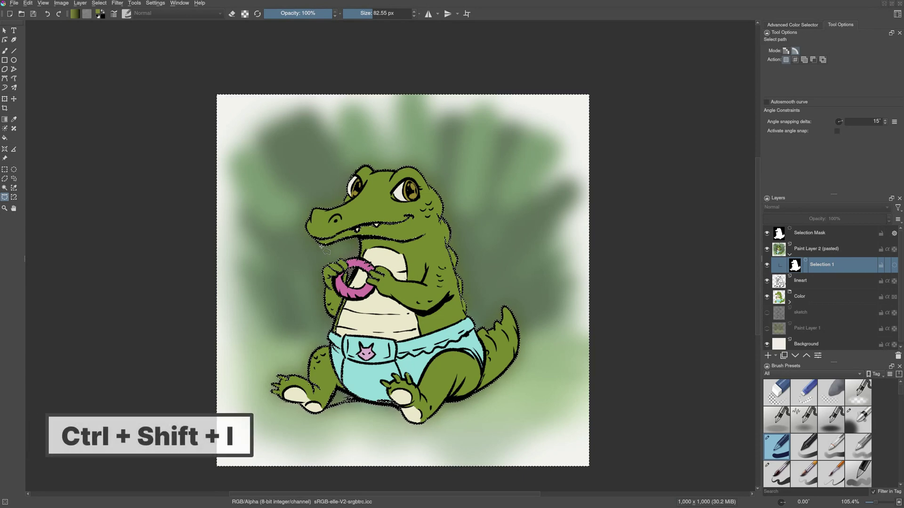
left_click(781, 245)
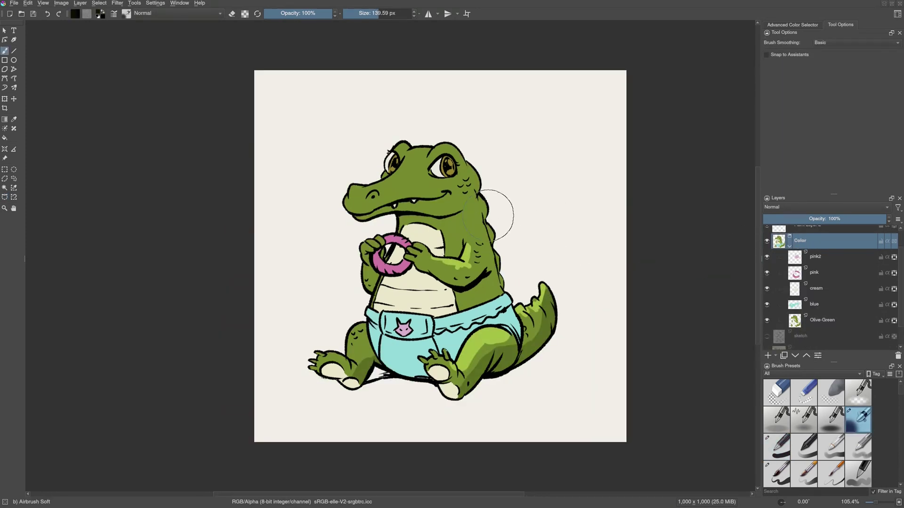
Step: Airbrush a soft grey shadow on a new layer, trimming overspill outside the lineart selection
left_click(810, 228)
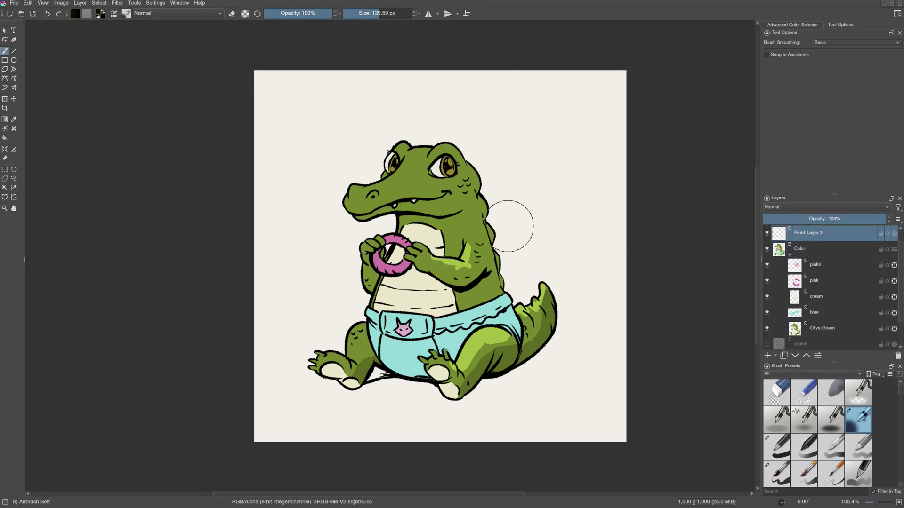
mouse_move(520, 217)
left_mouse_down()
mouse_move(508, 302)
mouse_move(499, 277)
mouse_move(543, 345)
mouse_move(484, 386)
mouse_move(526, 361)
mouse_move(367, 368)
mouse_move(339, 377)
left_mouse_up()
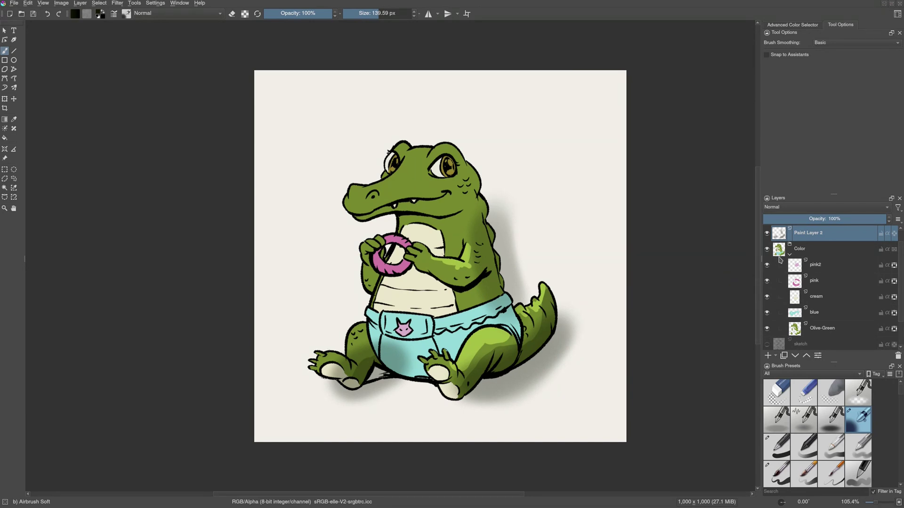
scroll(780, 252, "up", 1)
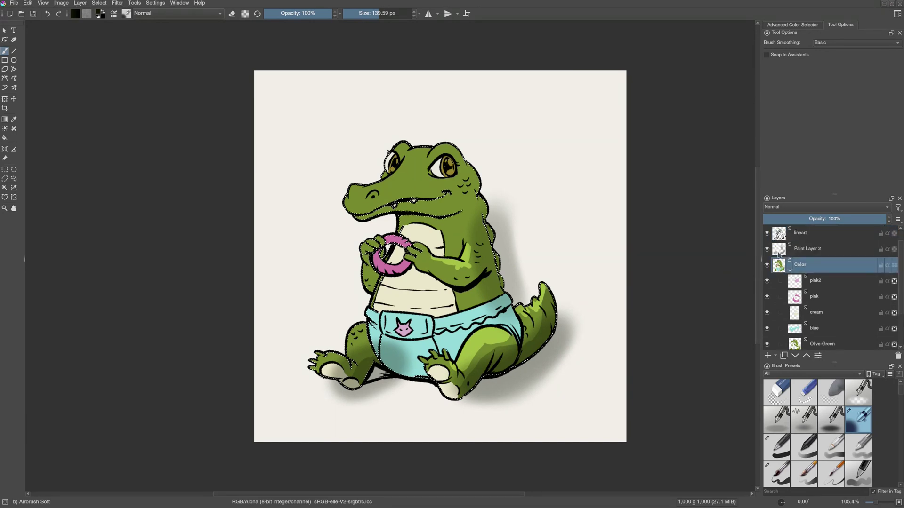
left_click(779, 234, "ctrl")
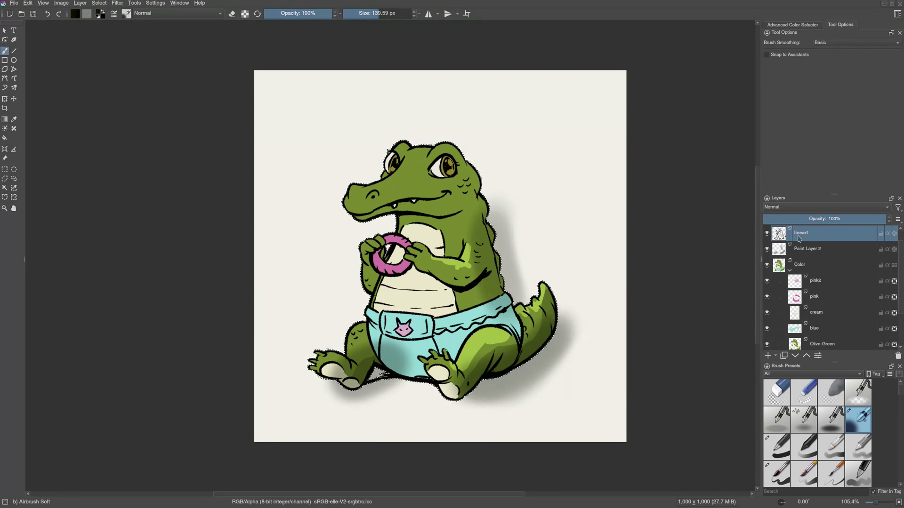
scroll(535, 309, "up", 2)
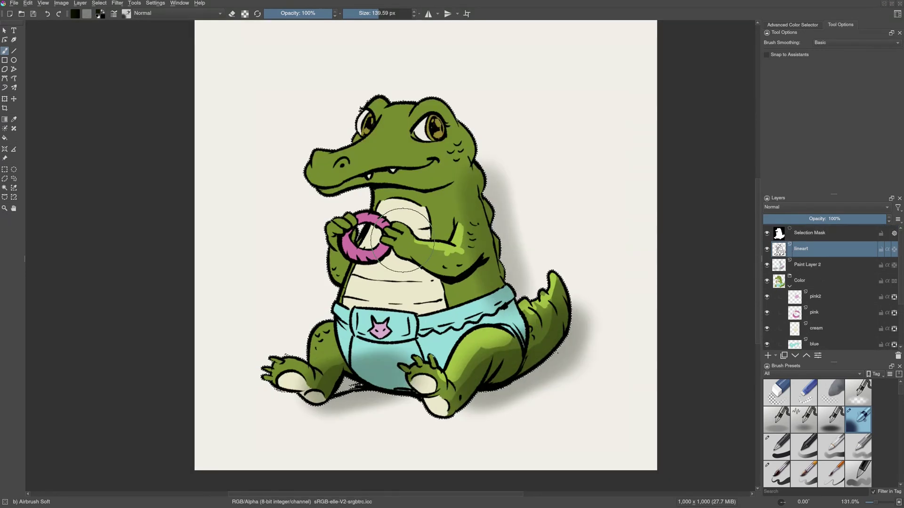
key("ctrl+shift+i")
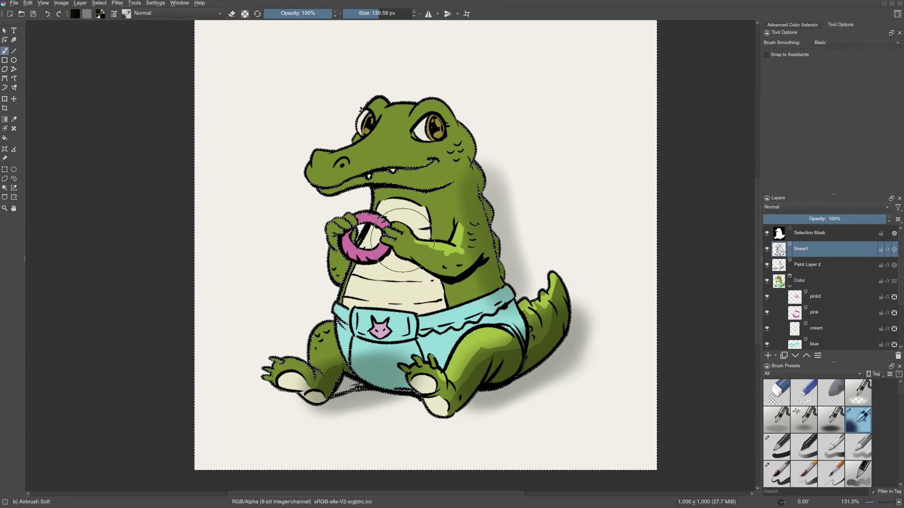
left_click(800, 266)
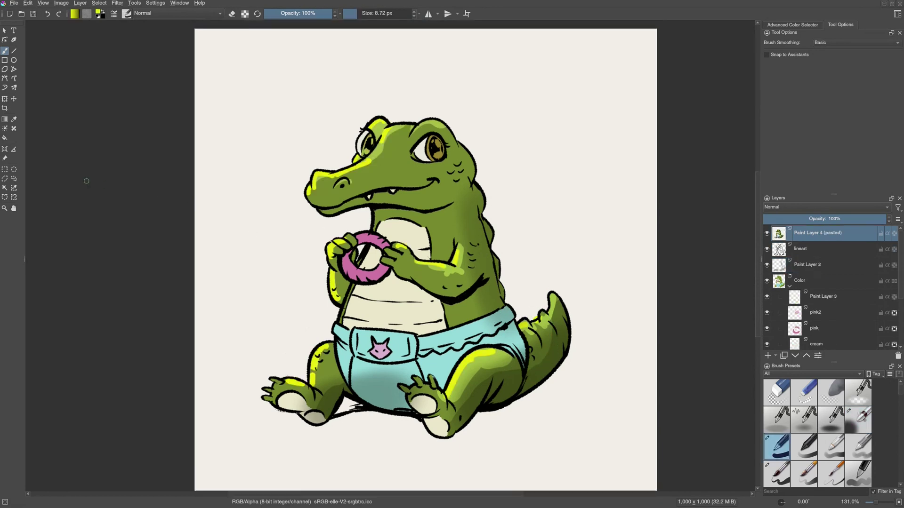
Step: Select the yellow rim highlights by similar colour and lower their hue toward orange
left_click(14, 178)
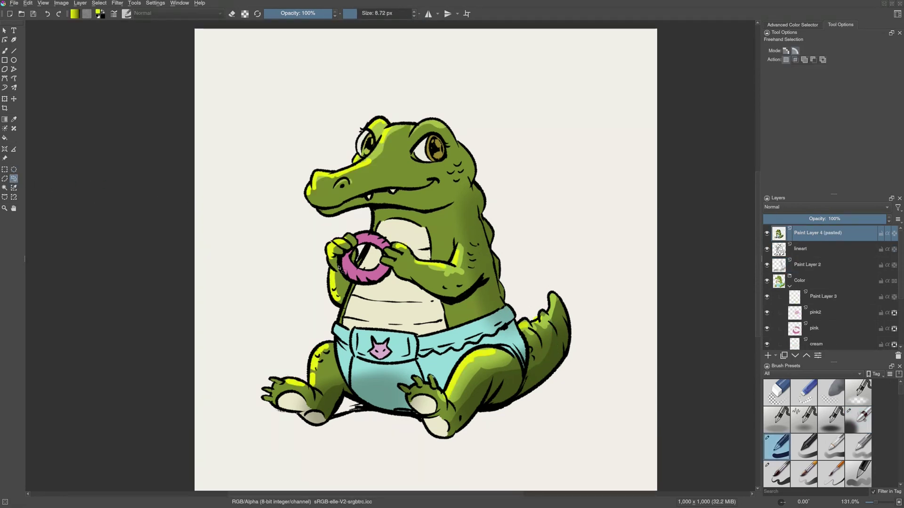
left_click(13, 188)
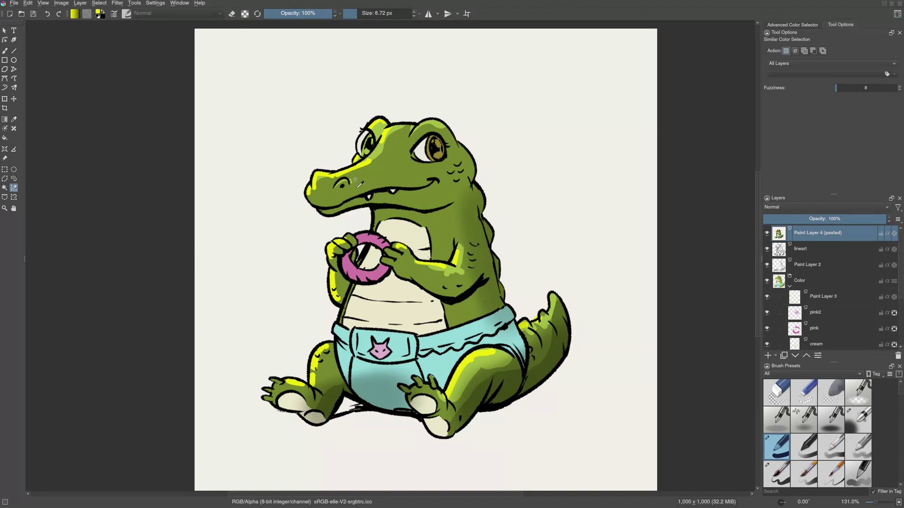
left_click(337, 175)
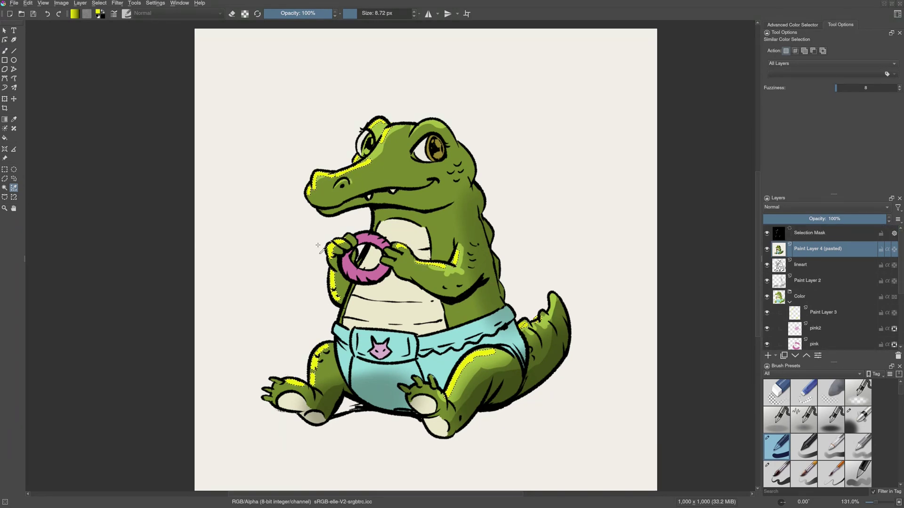
key("ctrl+u")
left_click_drag(597, 184, 592, 185)
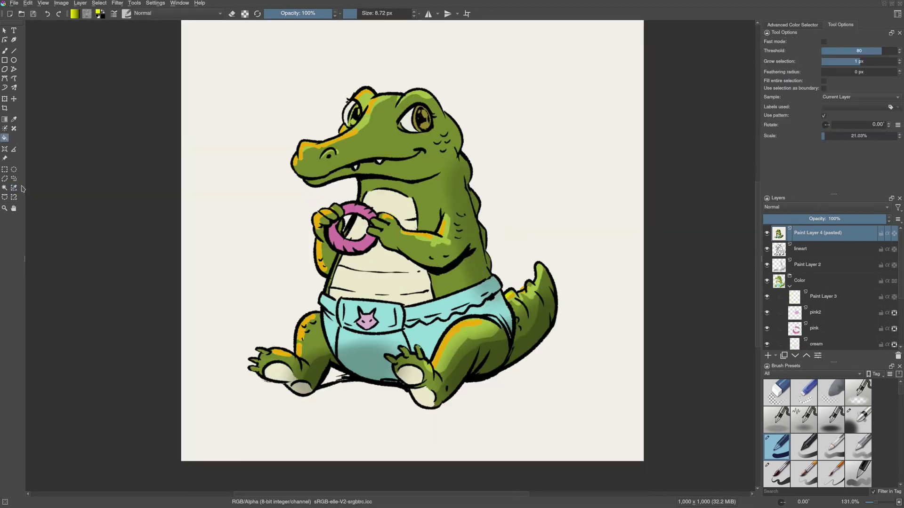
Step: Trace the crocodile's full outline with Magnetic Selection anchors, starting at the snout
left_click(14, 197)
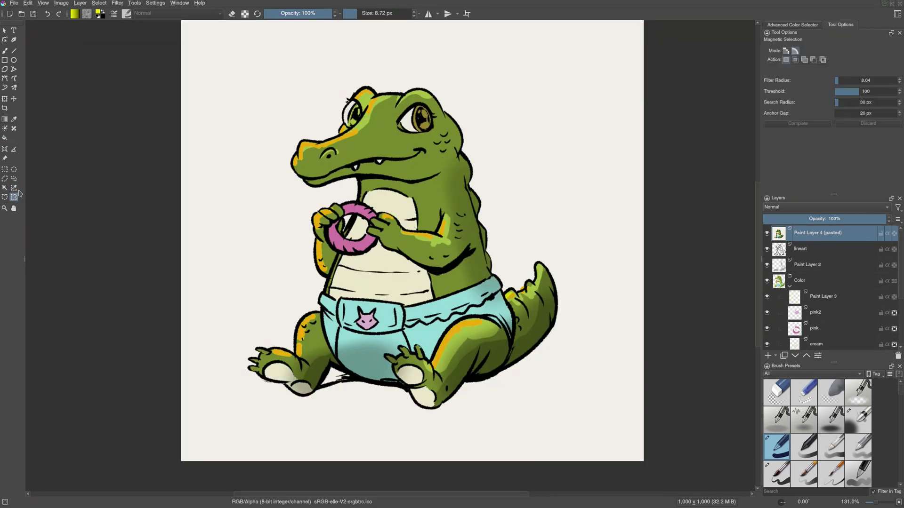
left_click(338, 134)
left_click_drag(325, 147, 358, 100)
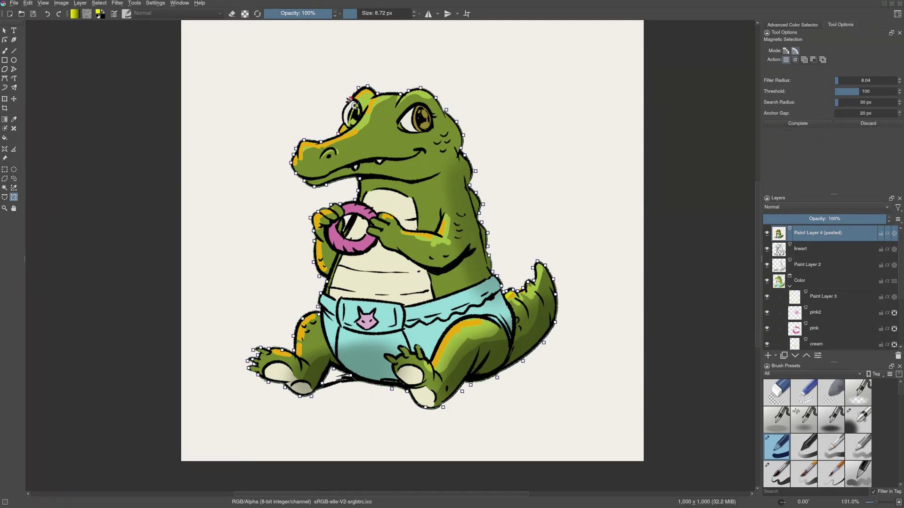